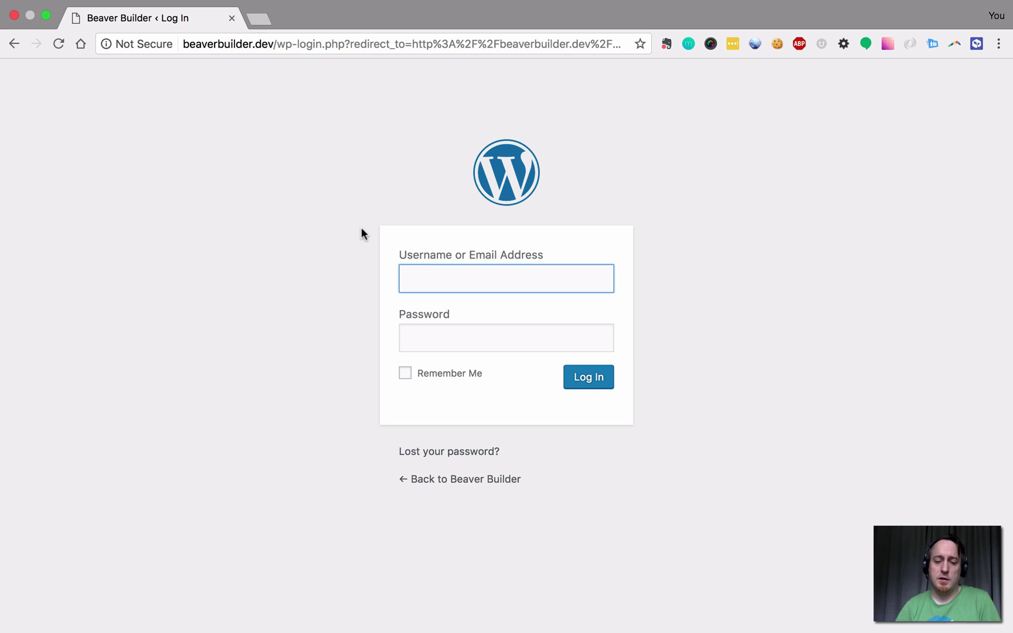
Log in on the wp-login page with the administrator username and password.
text(admin)
key(Tab)
text(p)
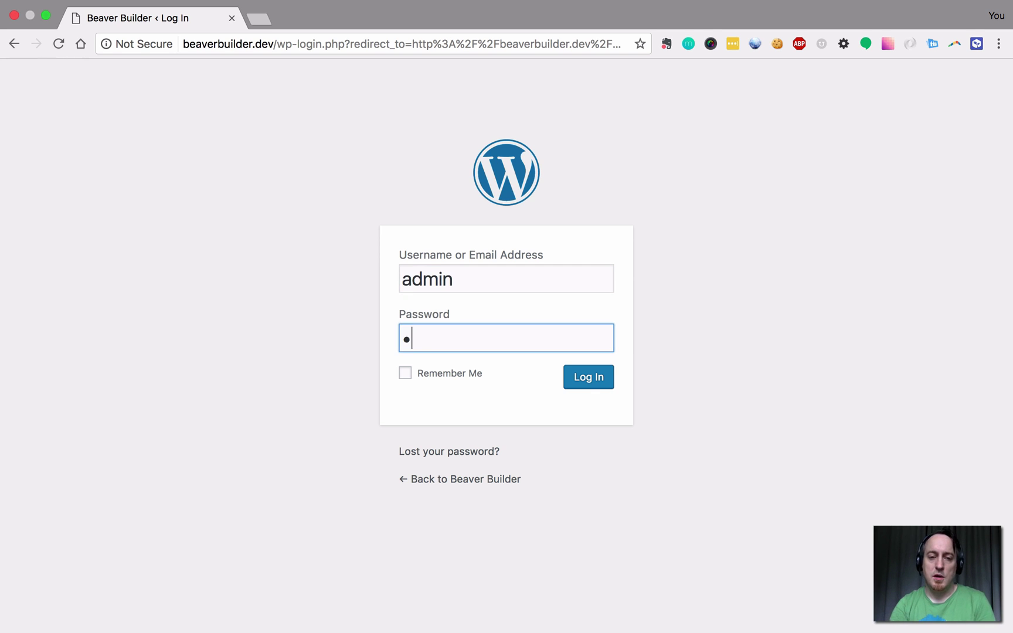
text(assw)
key(Return)
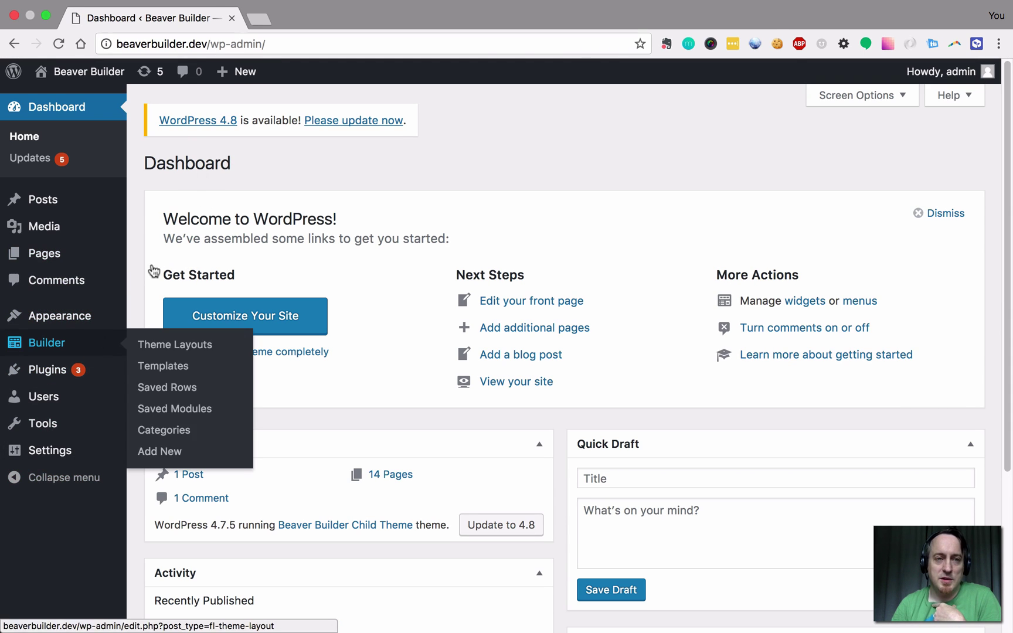
Go to Appearance > Menus to edit the Header Menu.
mouse_move(100, 394)
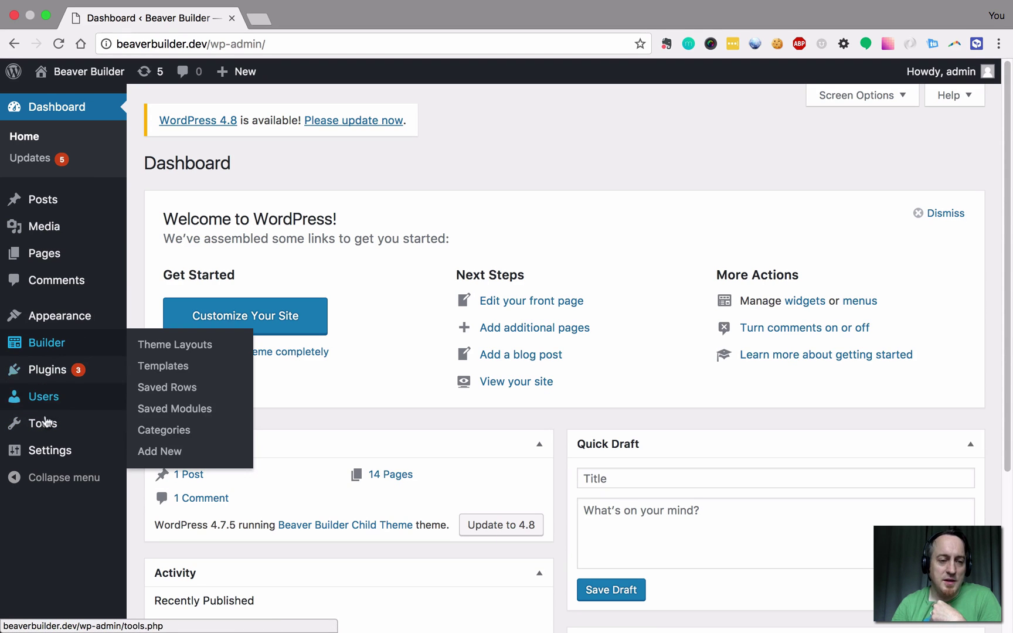
mouse_move(63, 322)
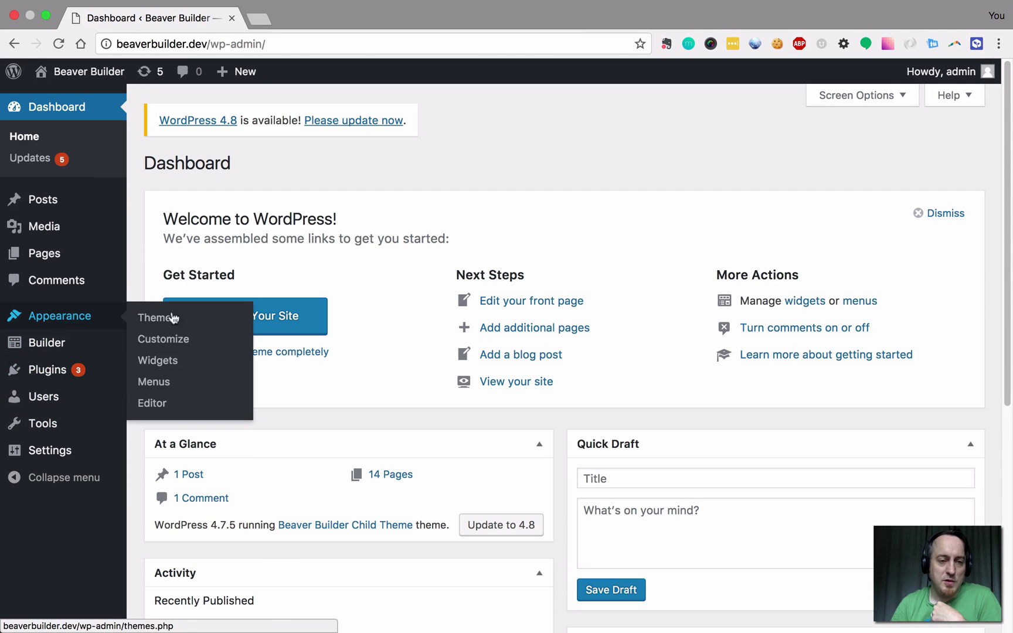
click(153, 382)
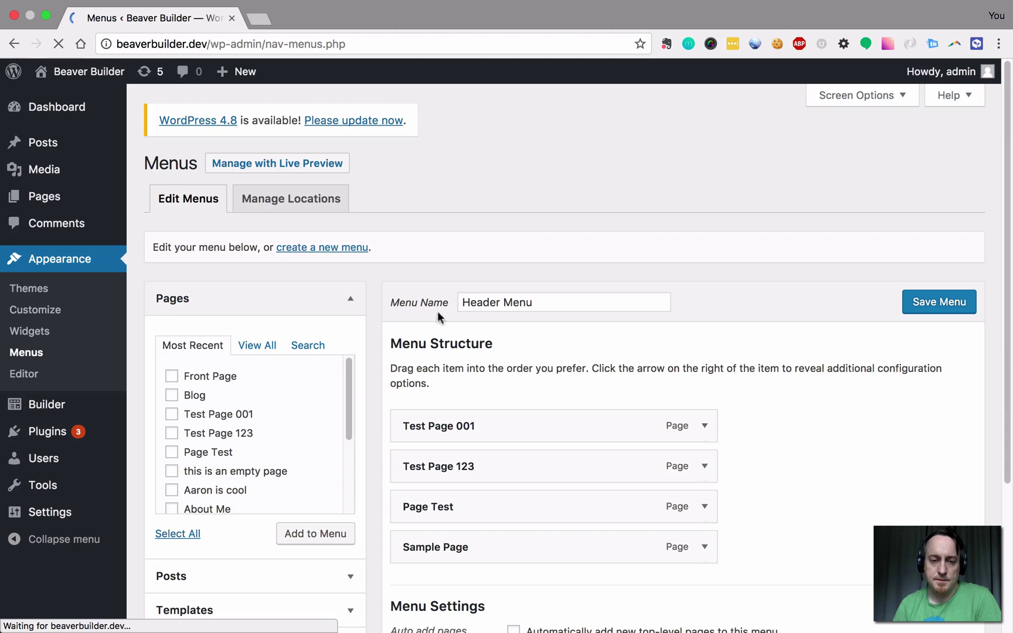
Remove the Test Page 001 and Test Page 123 items from the menu.
scroll(382, 381, down, 3)
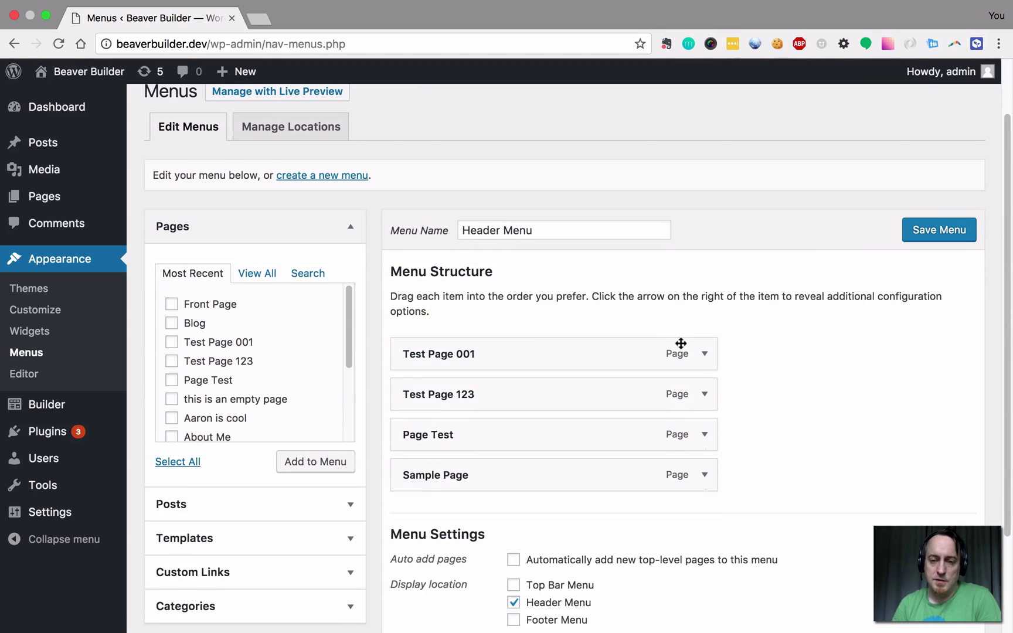
scroll(683, 342, down, 1)
click(704, 325)
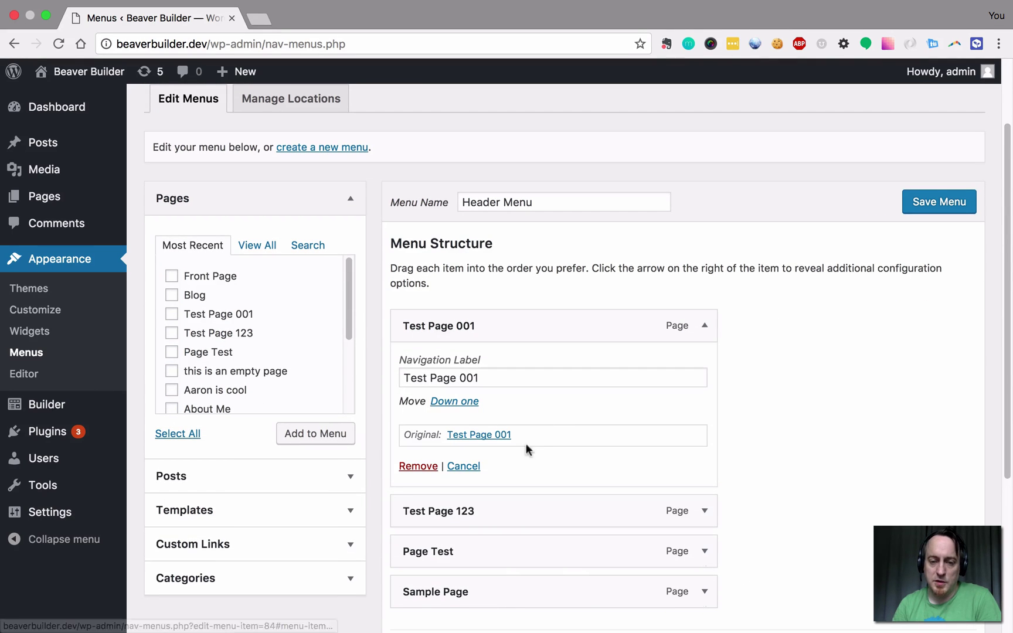
click(418, 466)
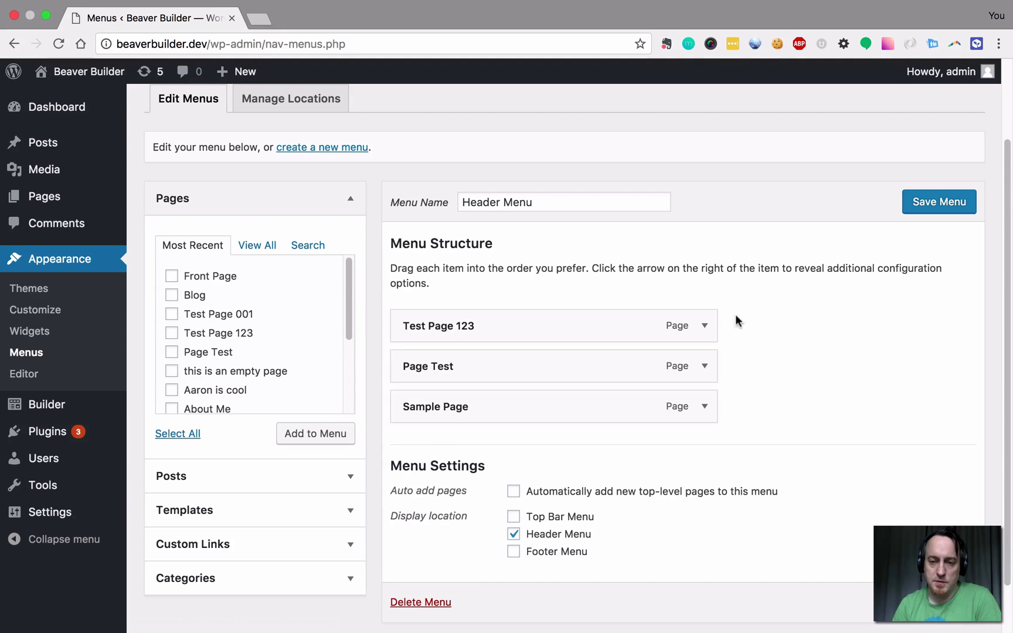
click(704, 326)
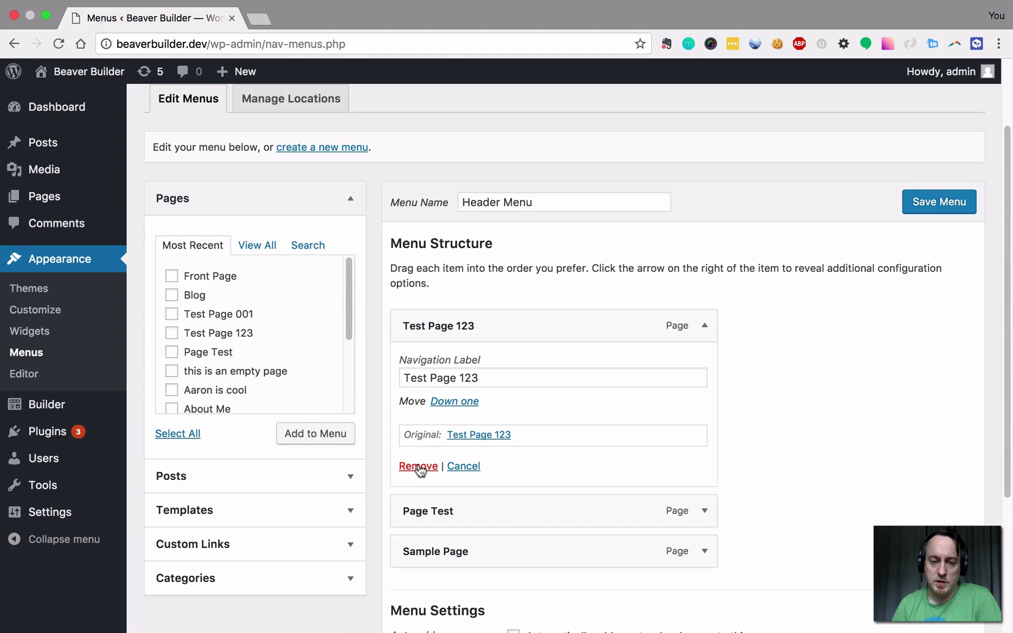
click(418, 466)
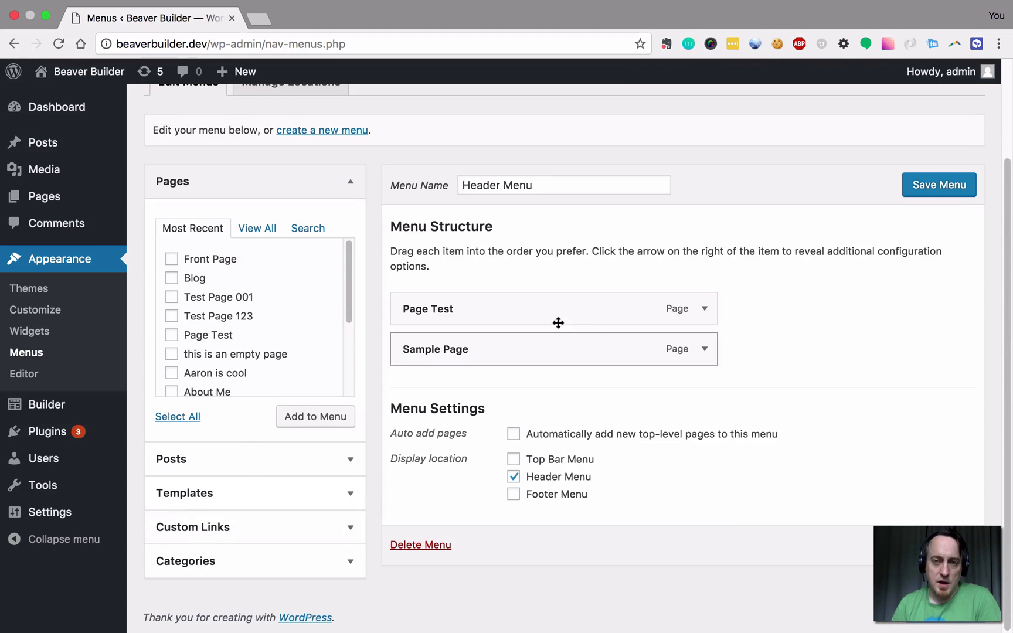
Enable CSS Classes in Screen Options and expand Page Test to reveal its empty CSS Classes field.
scroll(558, 322, up, 5)
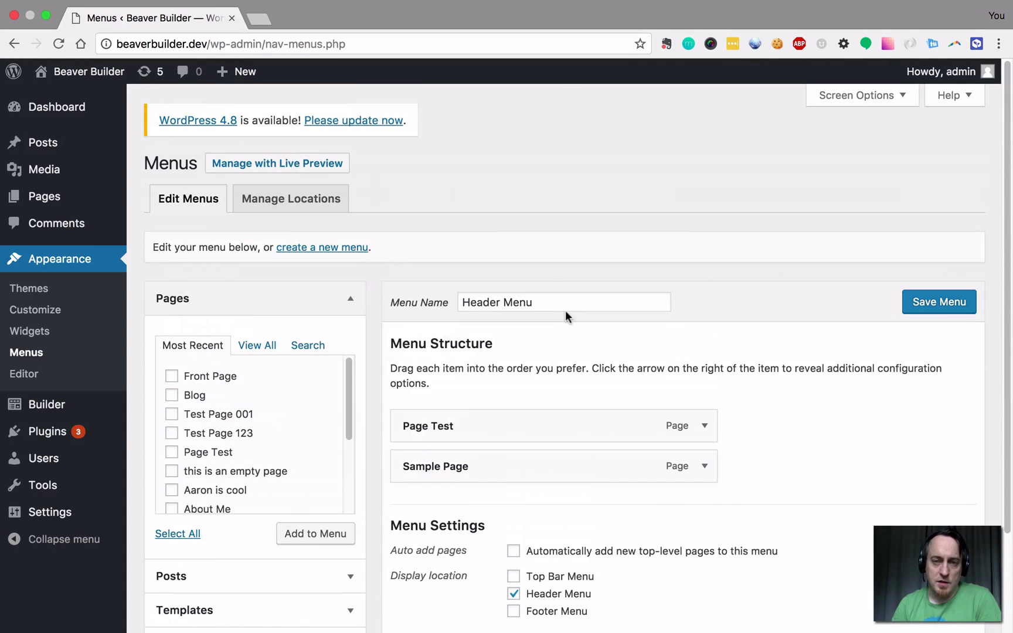
click(862, 100)
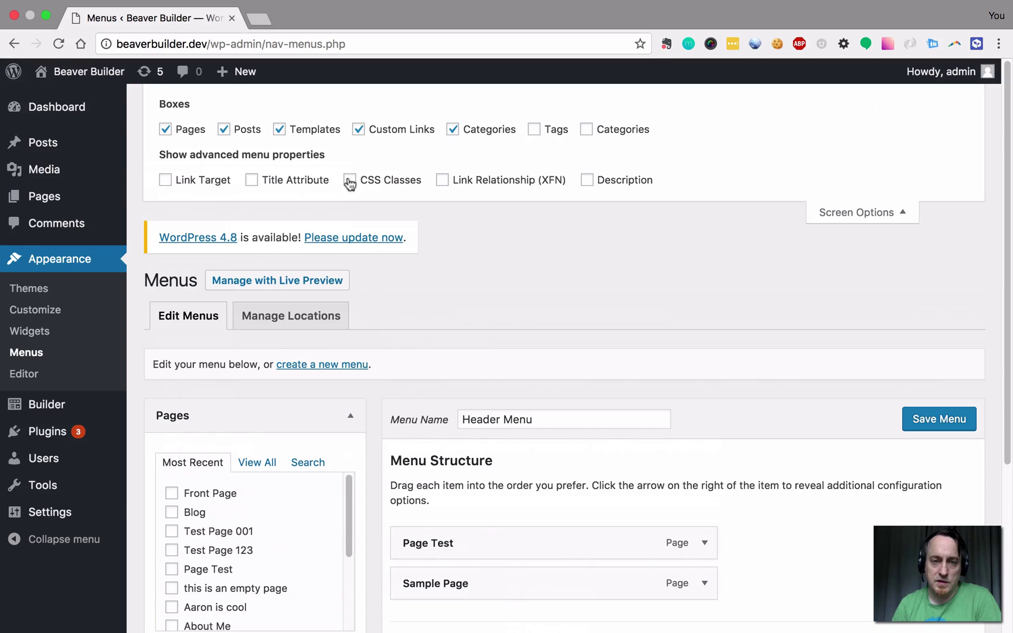
scroll(400, 304, down, 3)
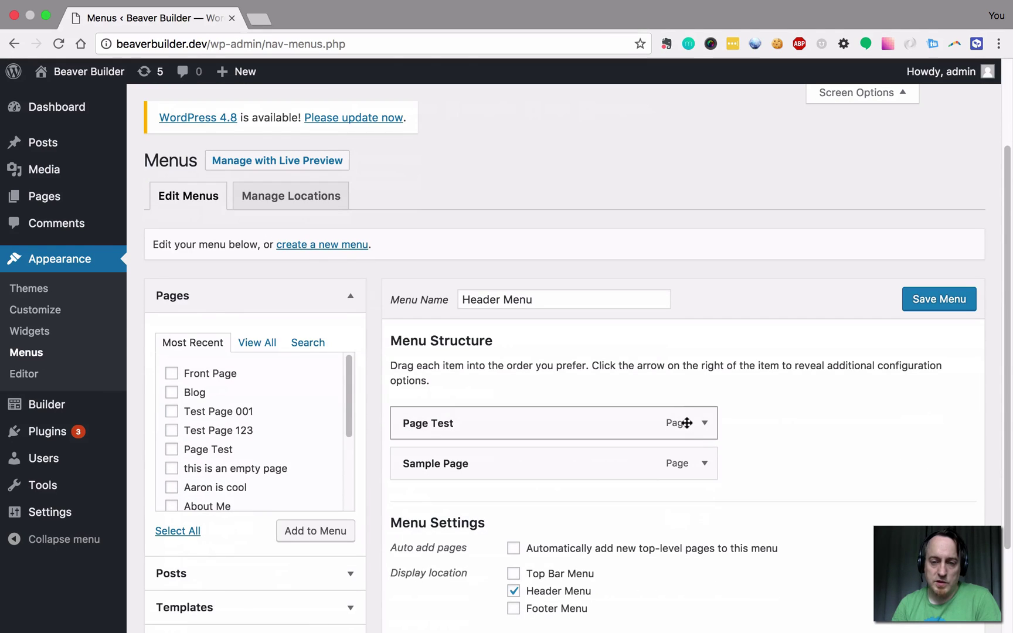
click(704, 422)
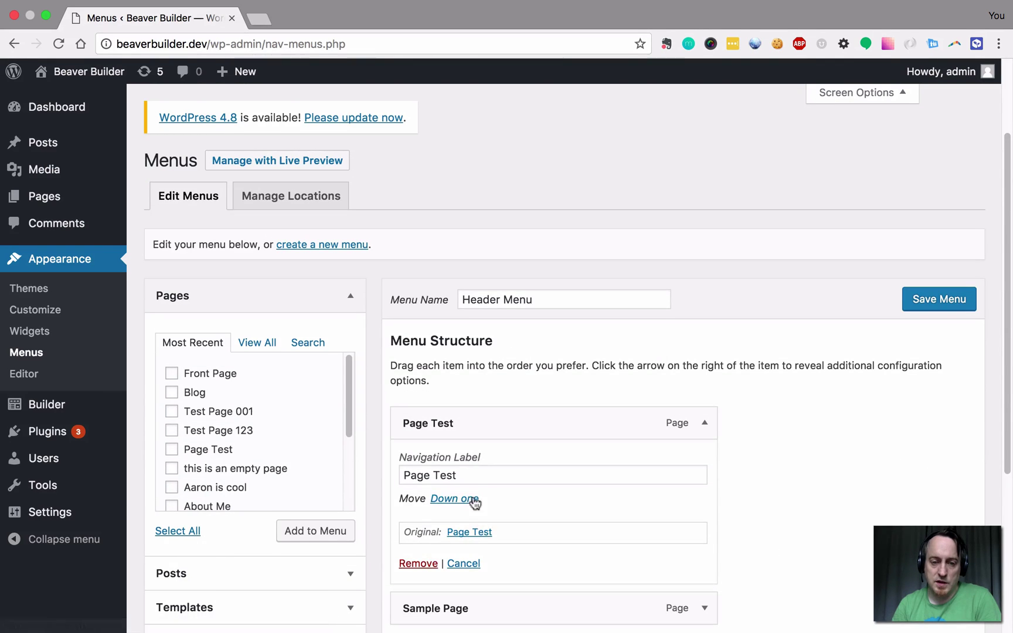
scroll(448, 254, up, 2)
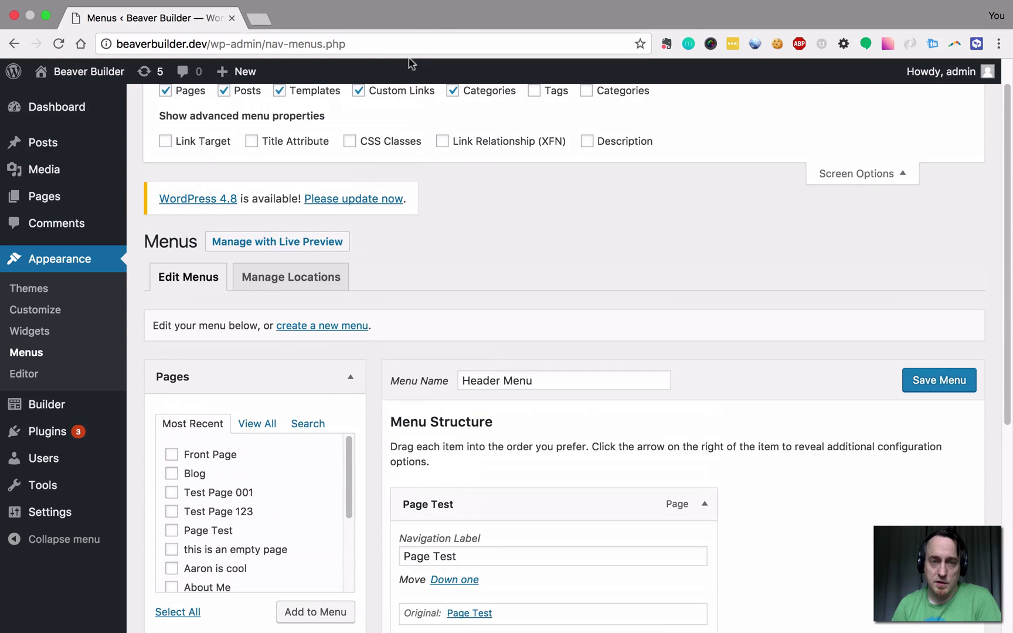
click(350, 141)
scroll(537, 451, down, 1)
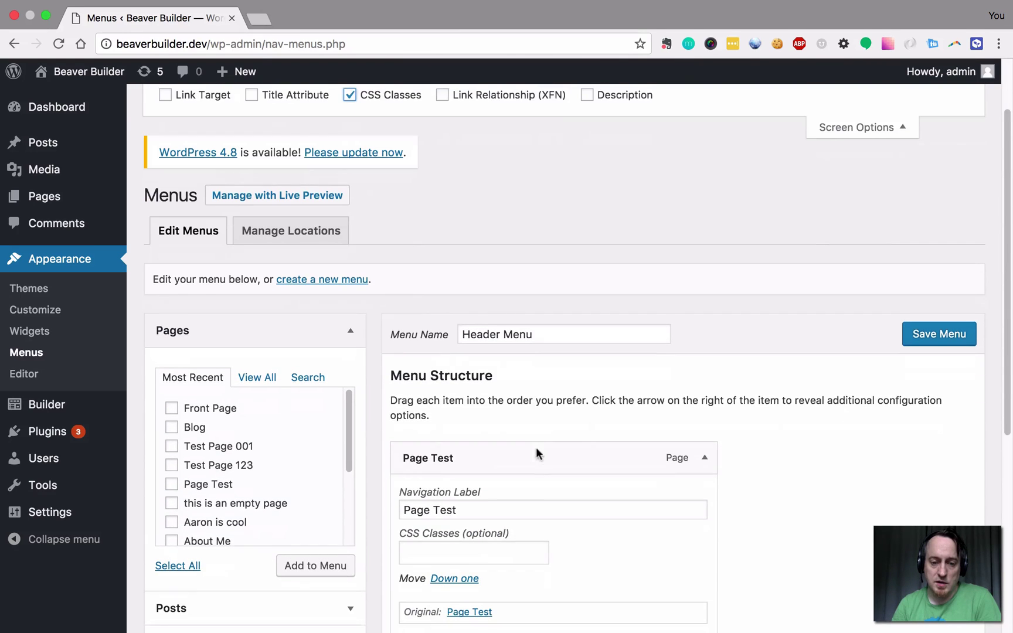
click(469, 548)
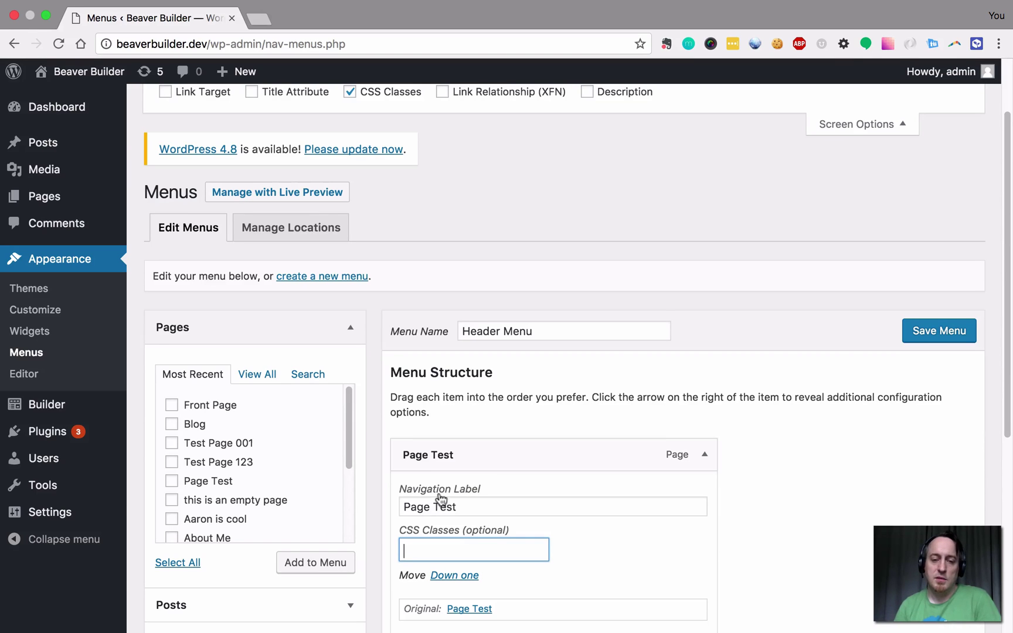
scroll(423, 464, down, 1)
scroll(423, 464, down, 5)
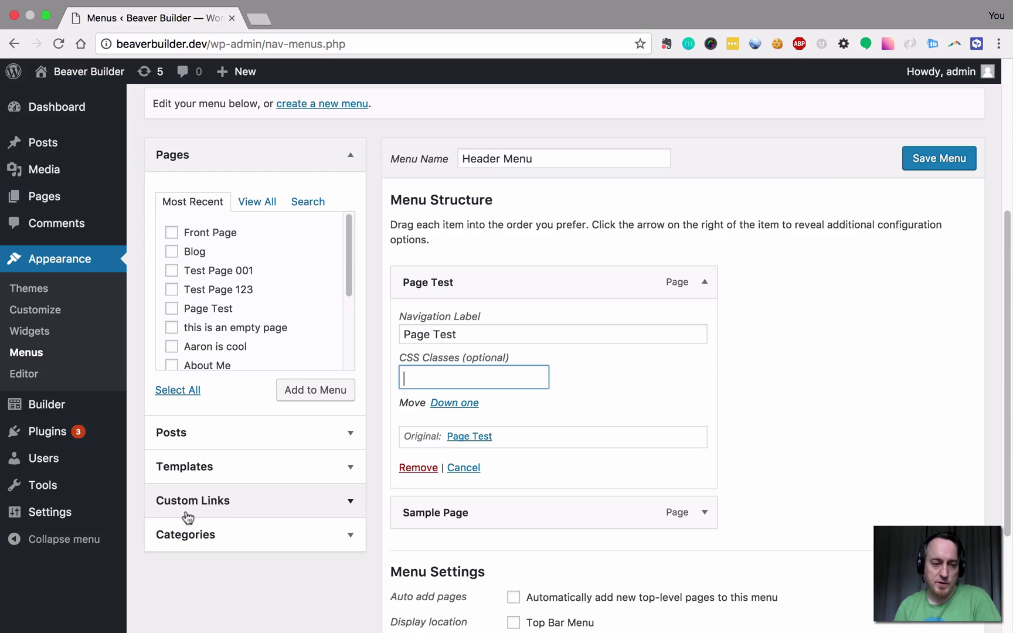
Open Custom Links and enter the Twitter profile address in the URL field.
click(235, 503)
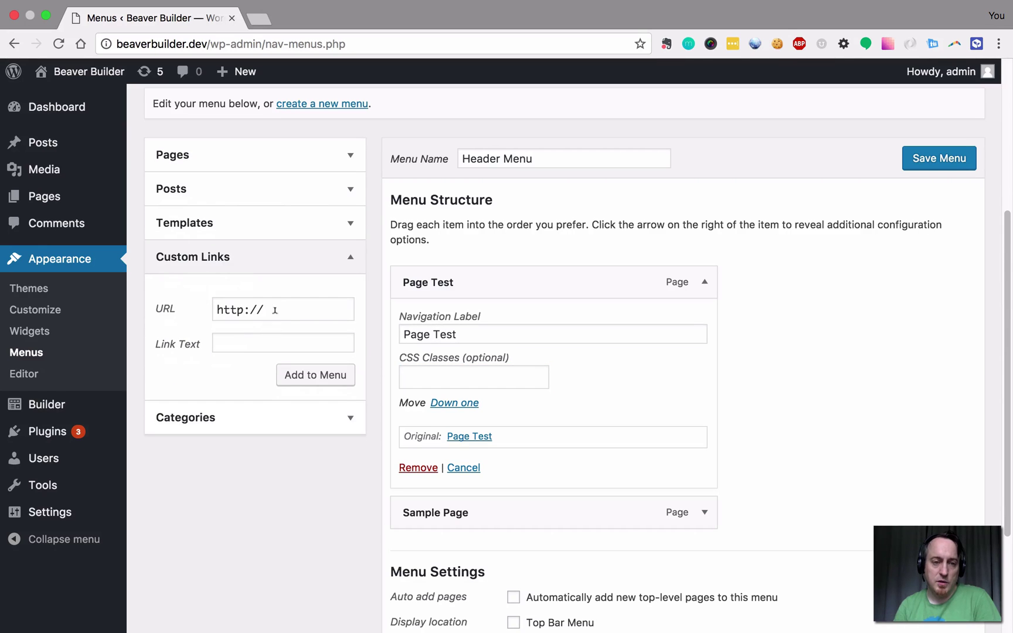
double_click(212, 300)
click(194, 297)
click(299, 305)
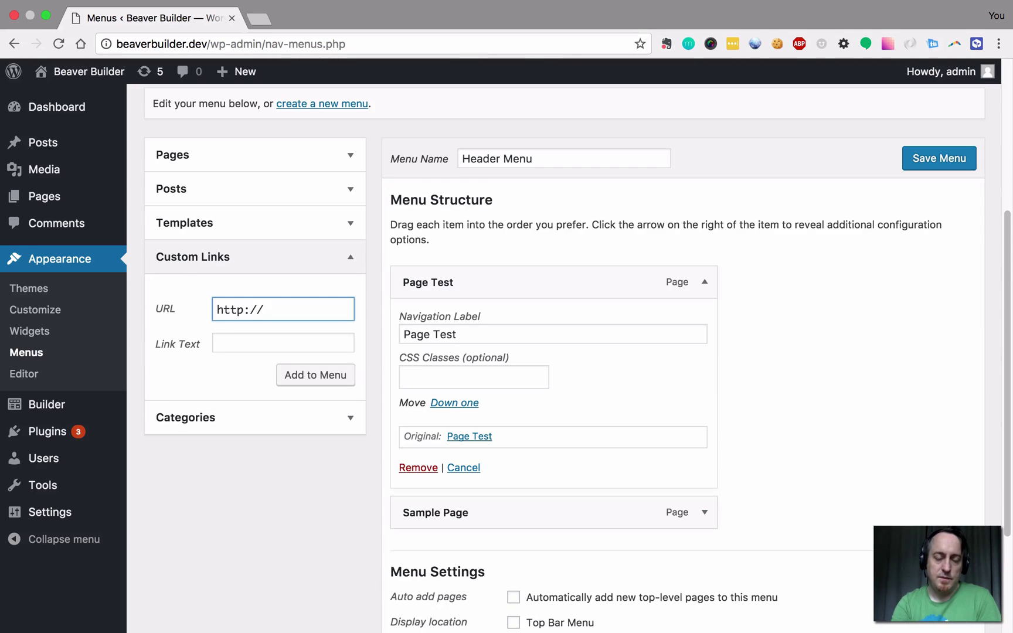
text(twitter.)
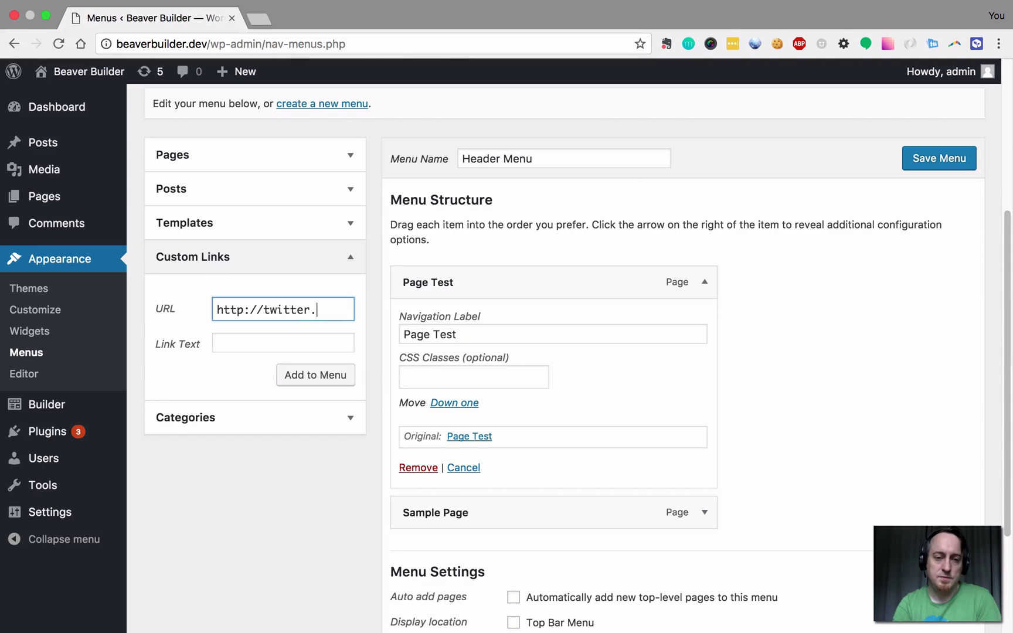
text(com/areimann)
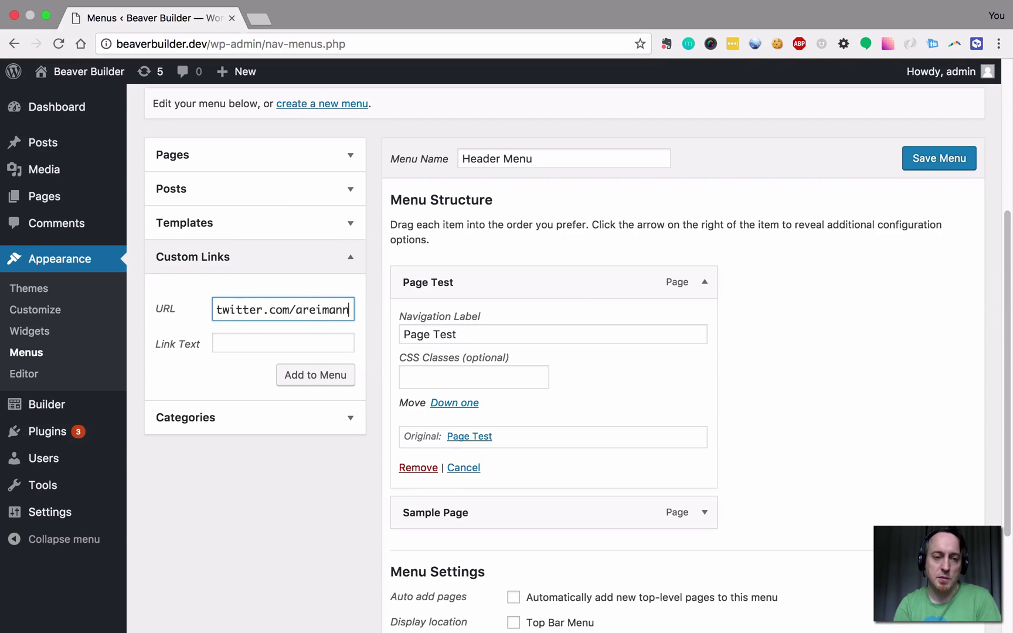
Set the Link Text to the icon markup <i class="fa fa-twitter"></i>.
click(258, 337)
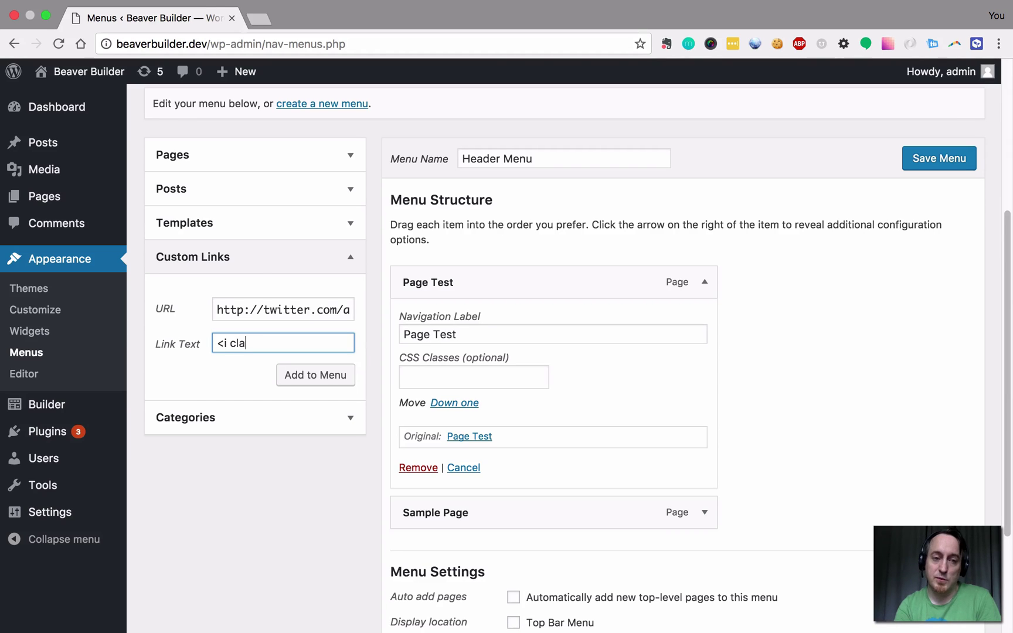
text(ss="">)
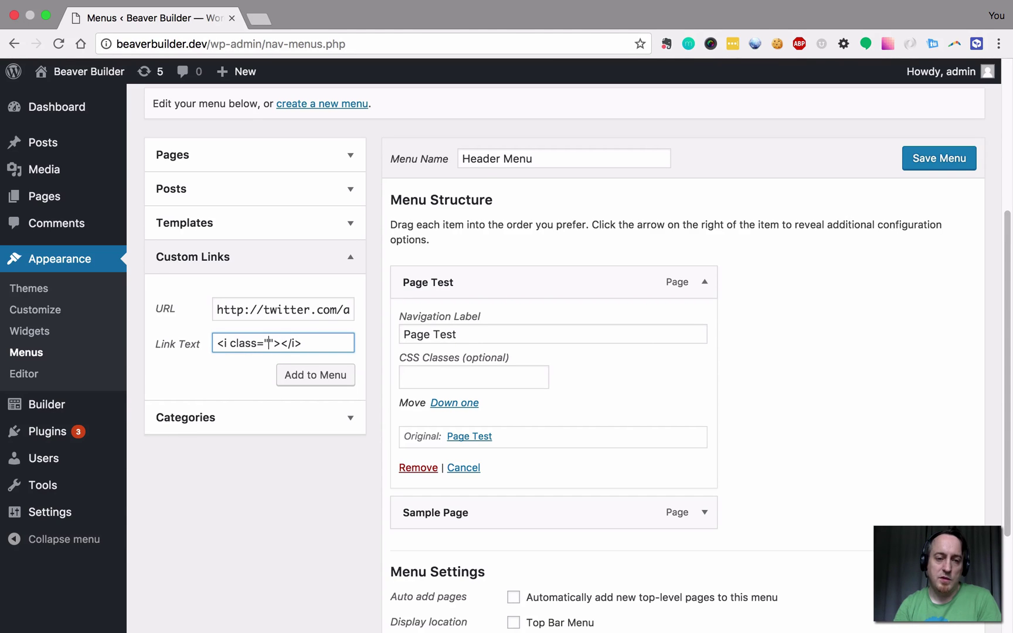
text(fa)
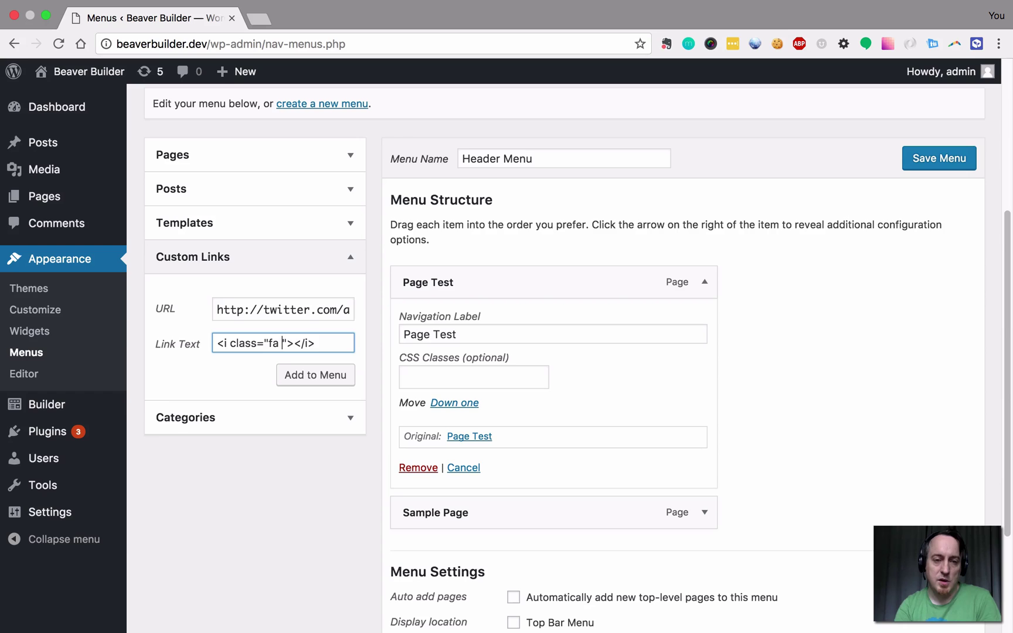
text( fa-)
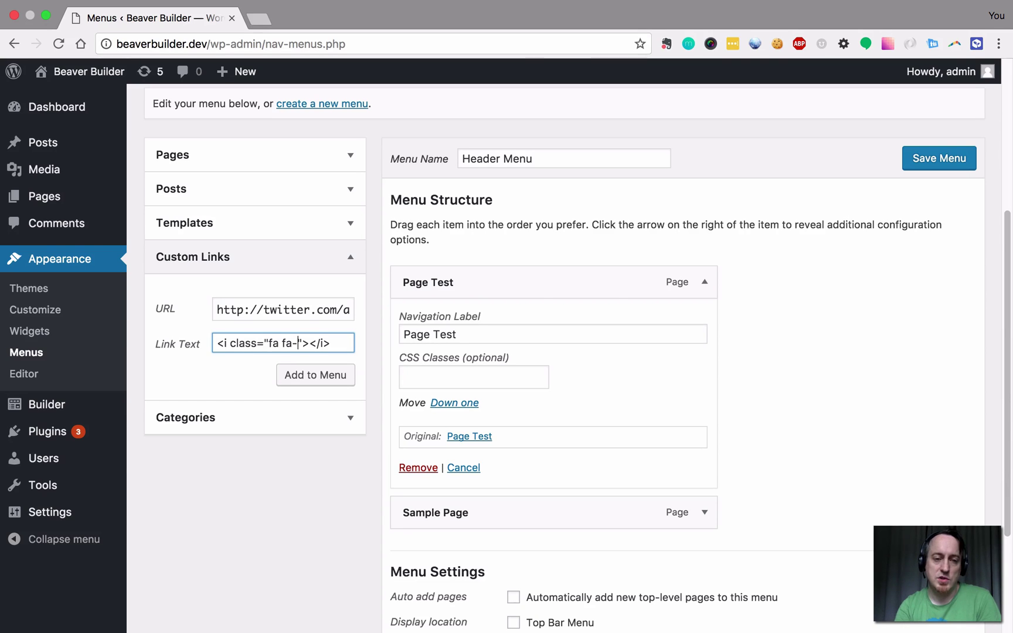
text(twitte)
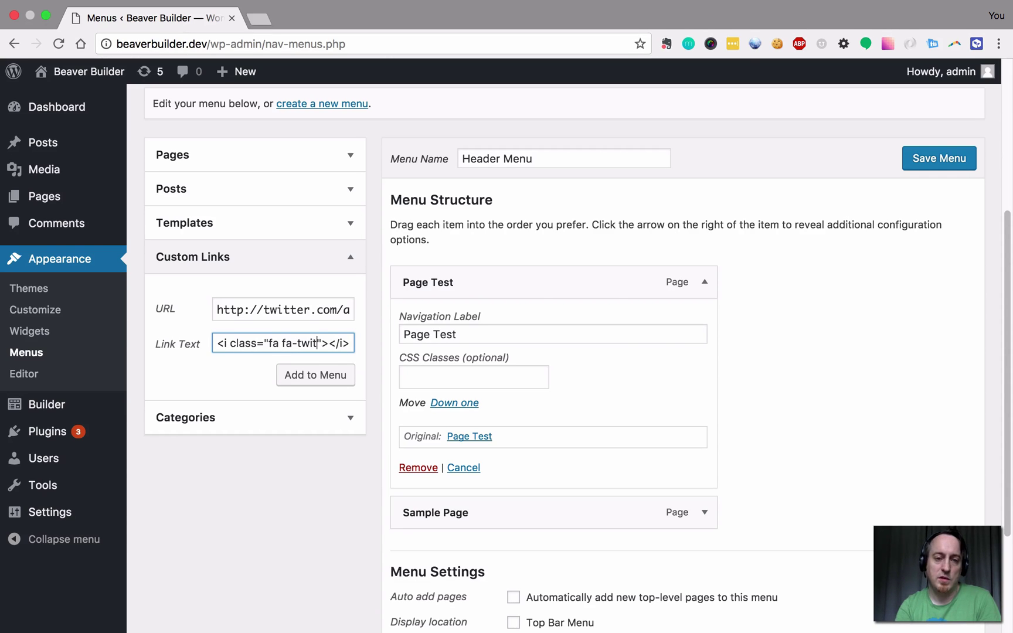
text(r)
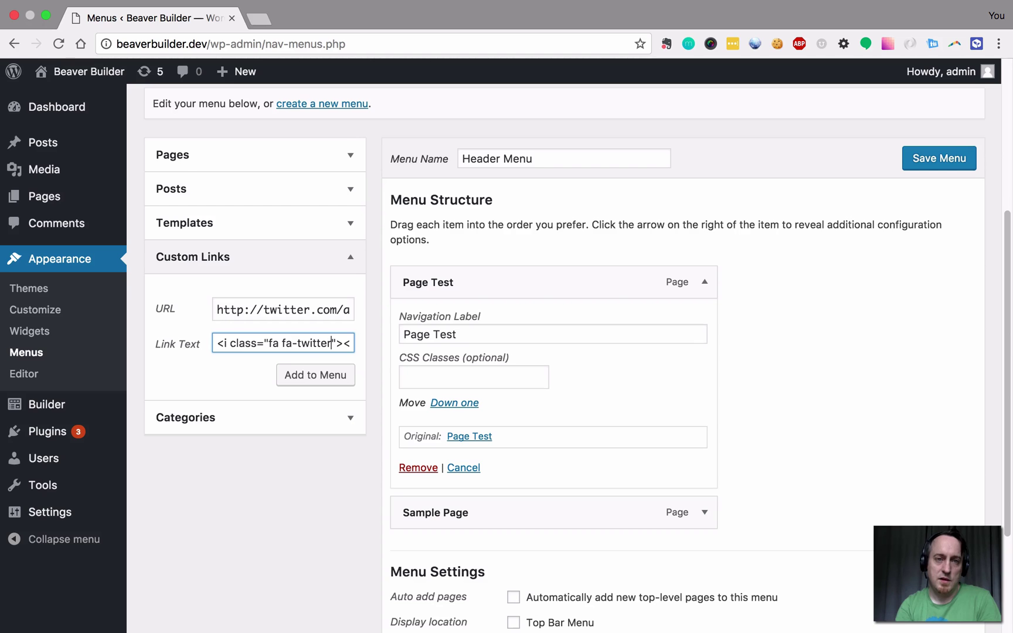
In a new tab, search 'font awesome icons' and browse the Font Awesome icons page.
key(super+t)
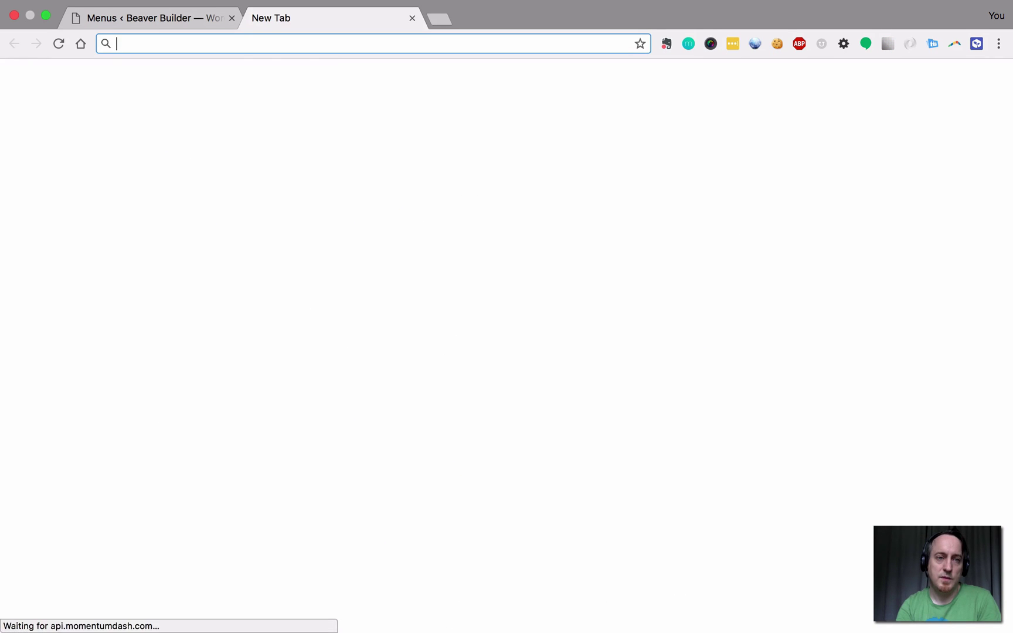
text(fon)
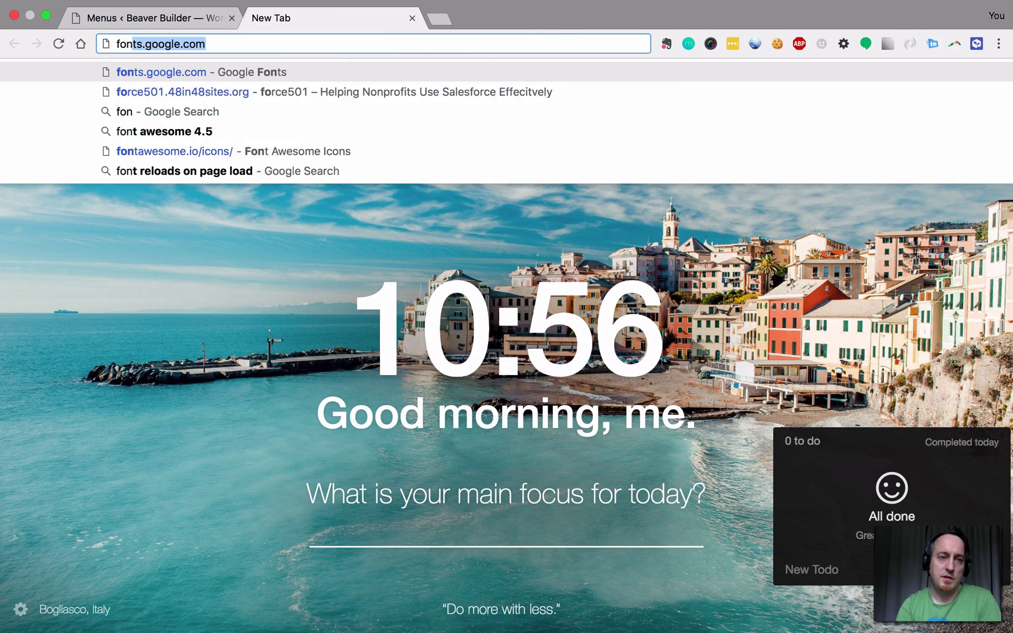
text(t awesome i)
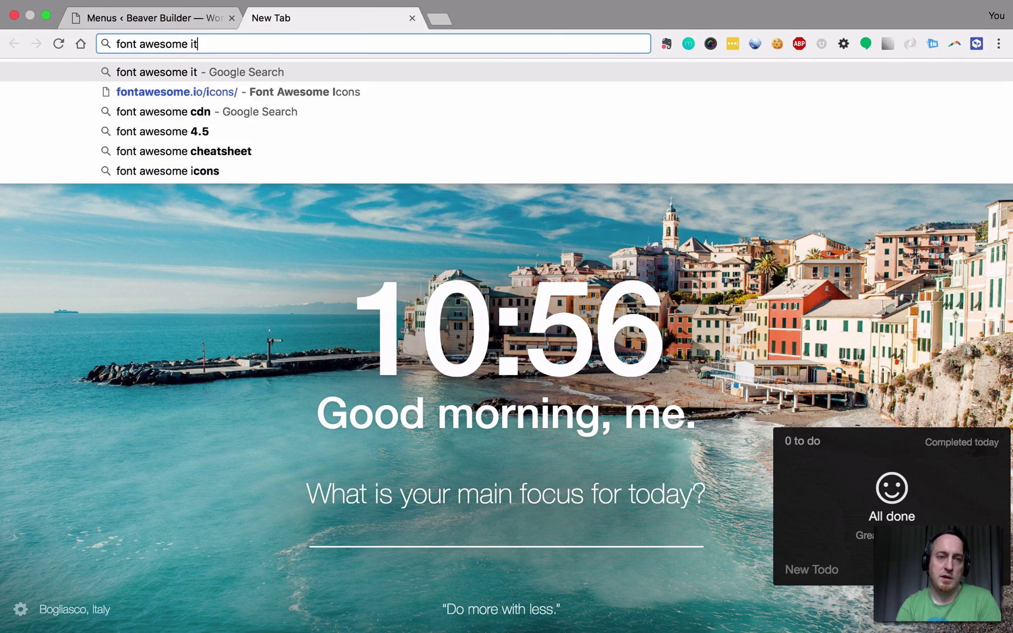
text(cons)
key(Return)
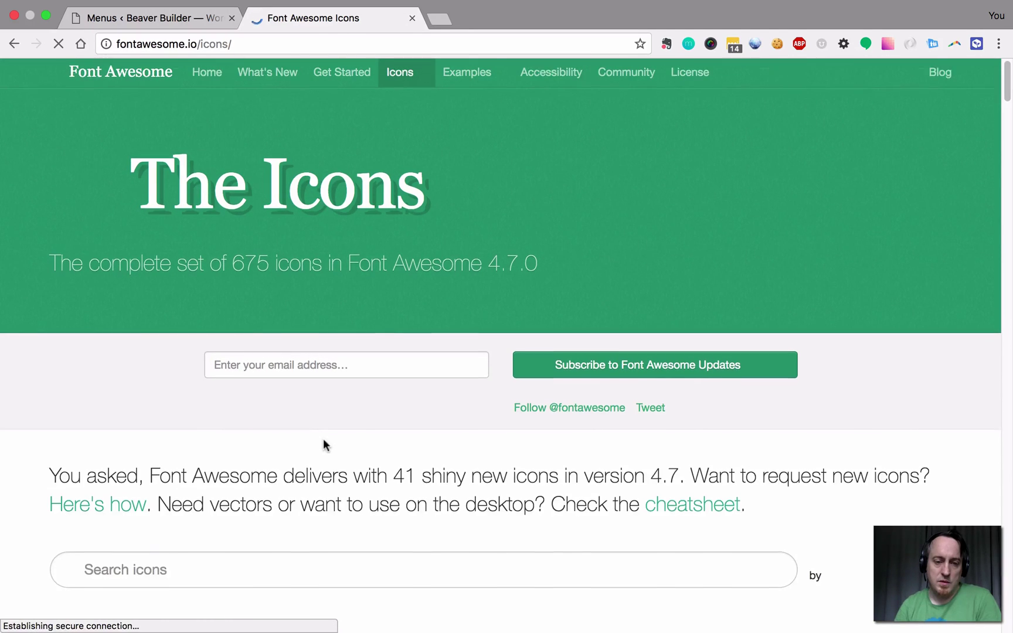
scroll(293, 463, down, 3)
scroll(237, 405, down, 7)
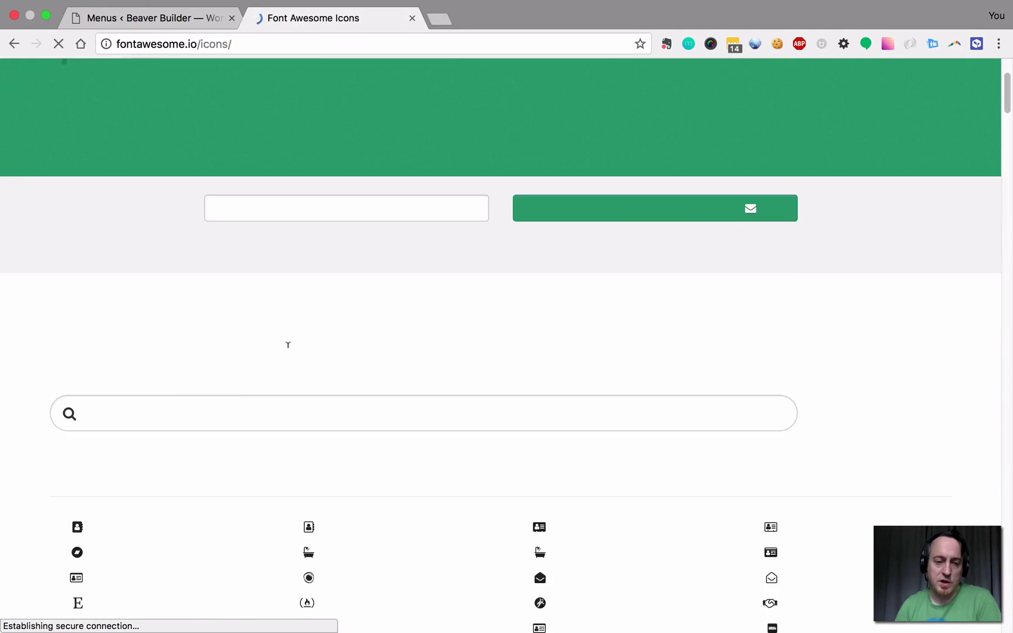
scroll(406, 362, down, 20)
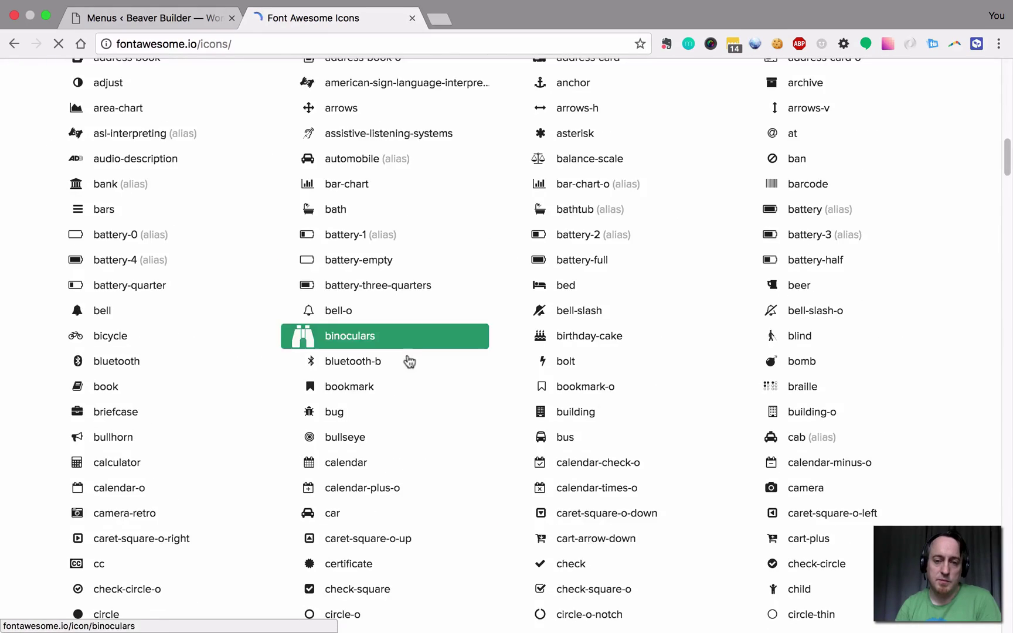
scroll(400, 369, up, 20)
scroll(233, 477, down, 2)
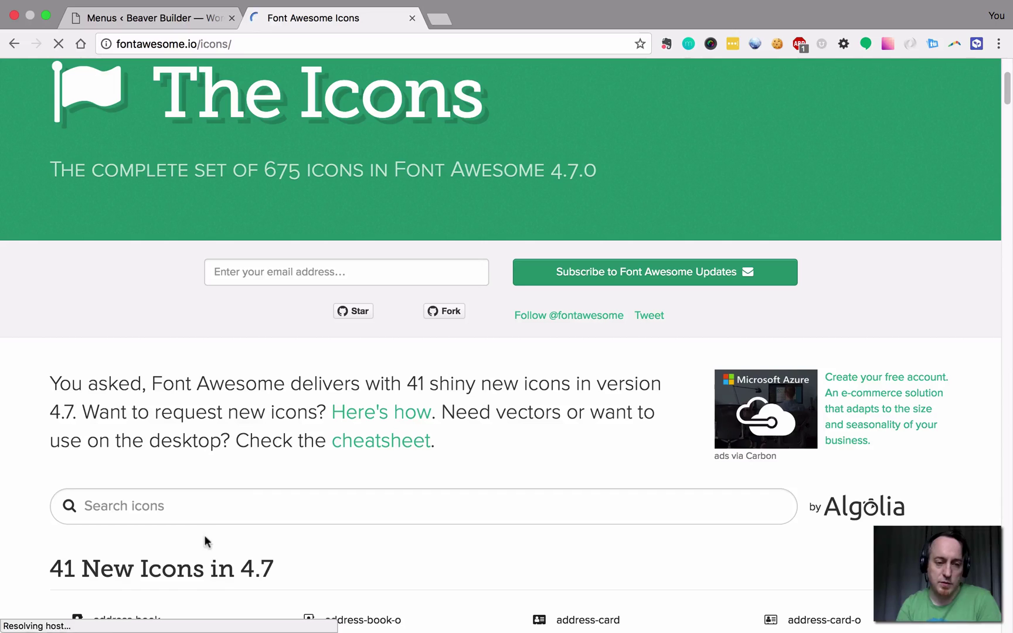
Filter the icons by 'twitt', open twitter-square, and select the fa-twitter-square class name.
click(214, 508)
text(twitt)
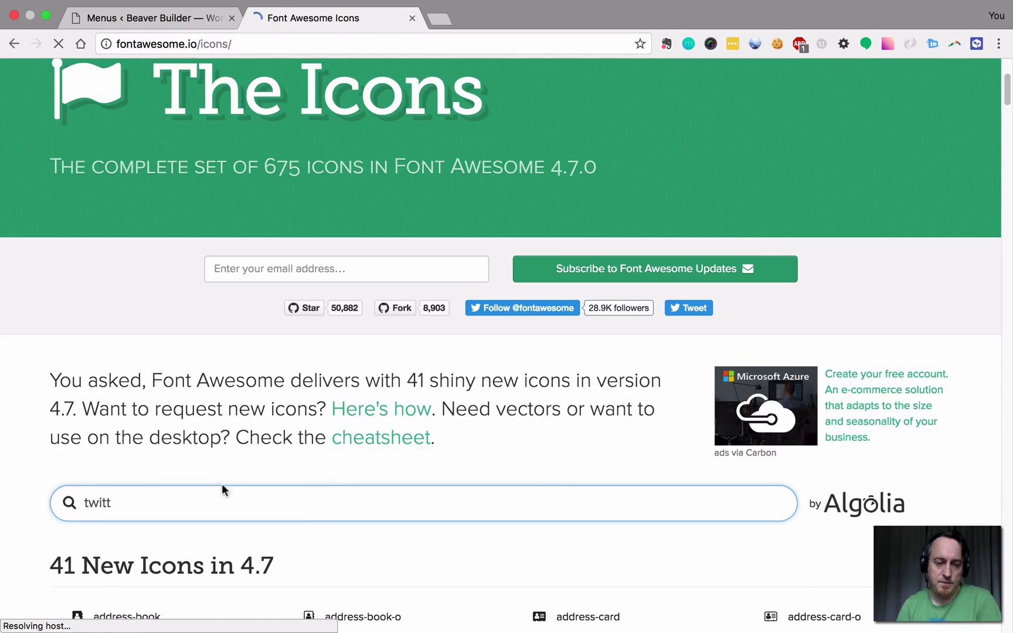
scroll(221, 483, down, 4)
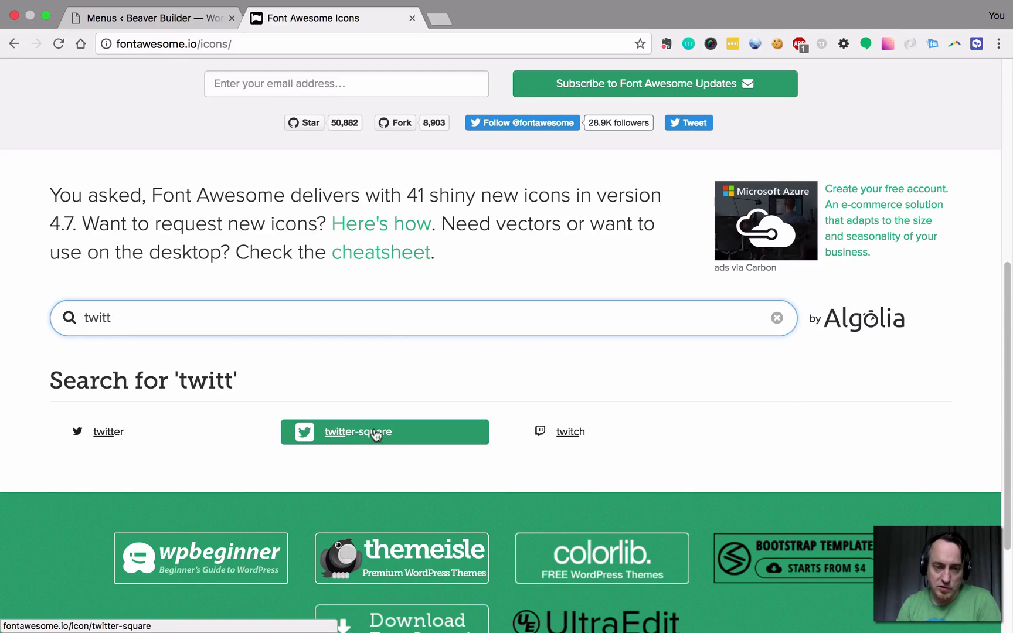
click(402, 436)
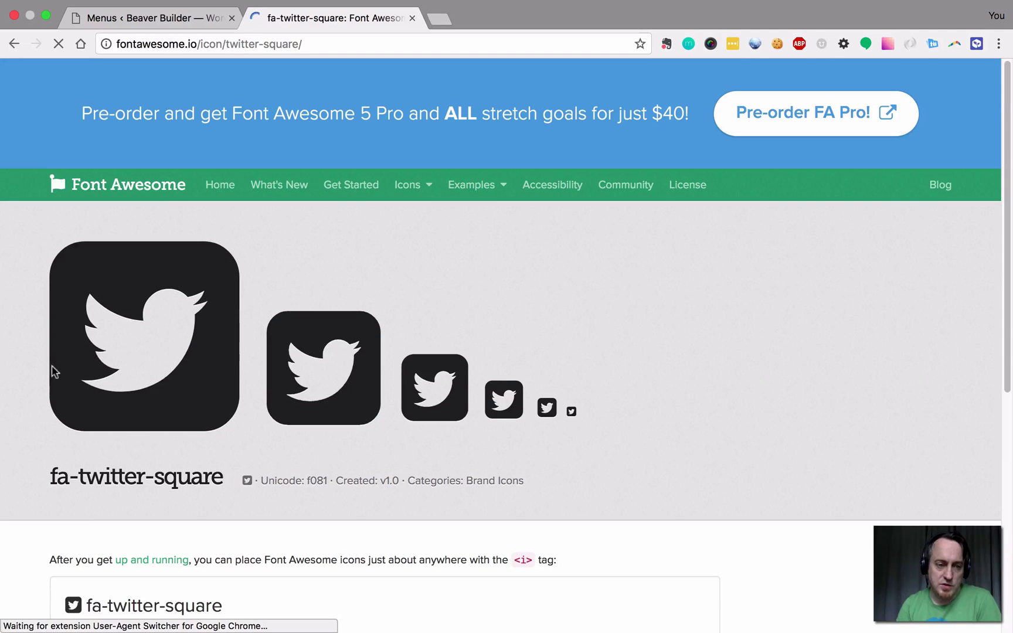
drag(50, 482, 223, 477)
key(super+c)
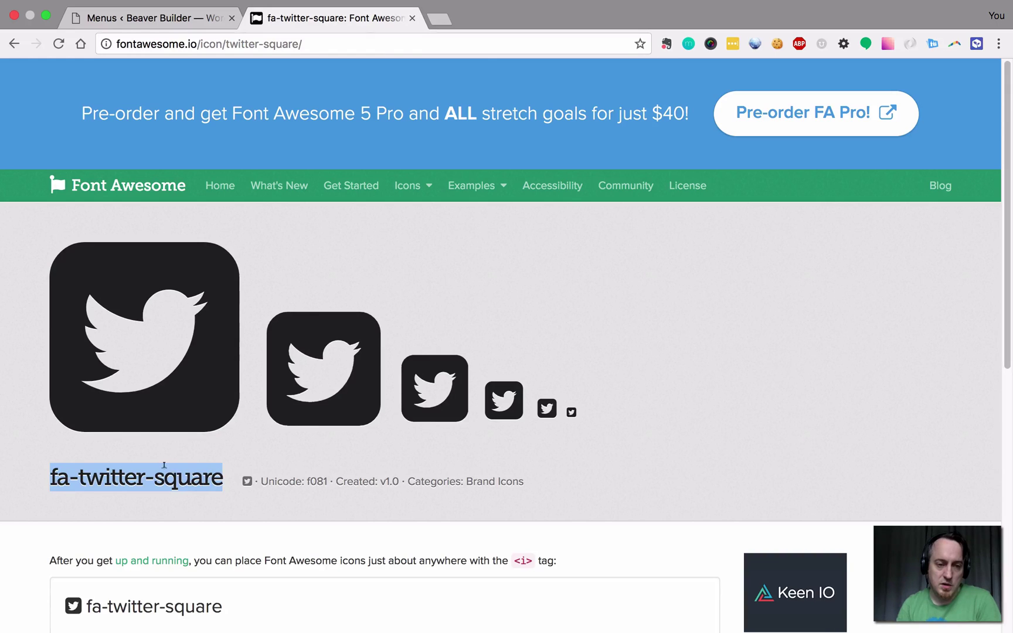
Back in Menus, replace fa-twitter with fa-twitter-square in the custom link's Link Text.
click(157, 36)
click(280, 343)
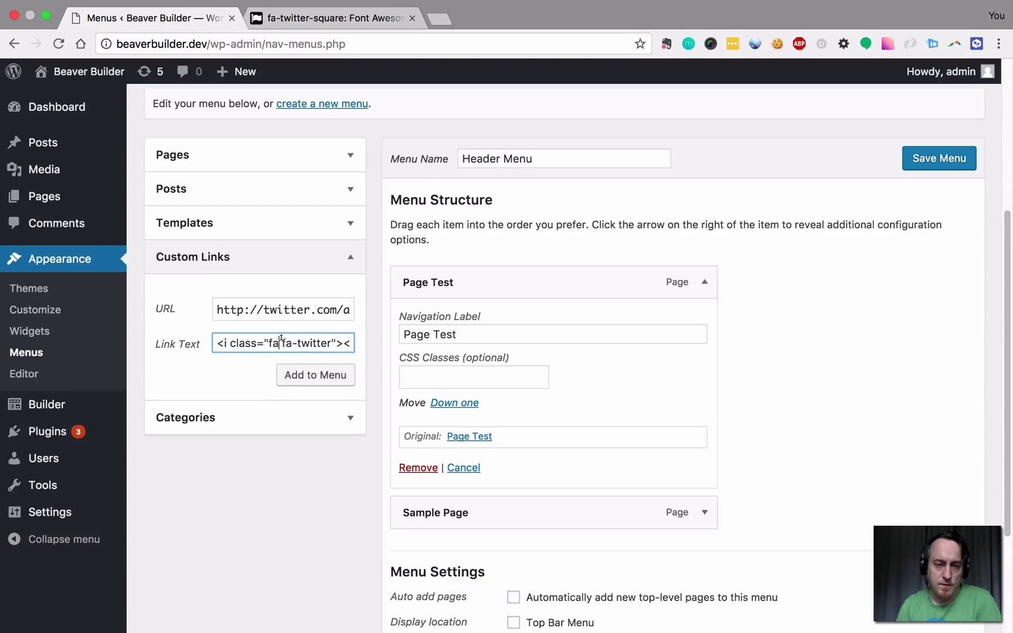
shift+click(331, 343)
key(super+v)
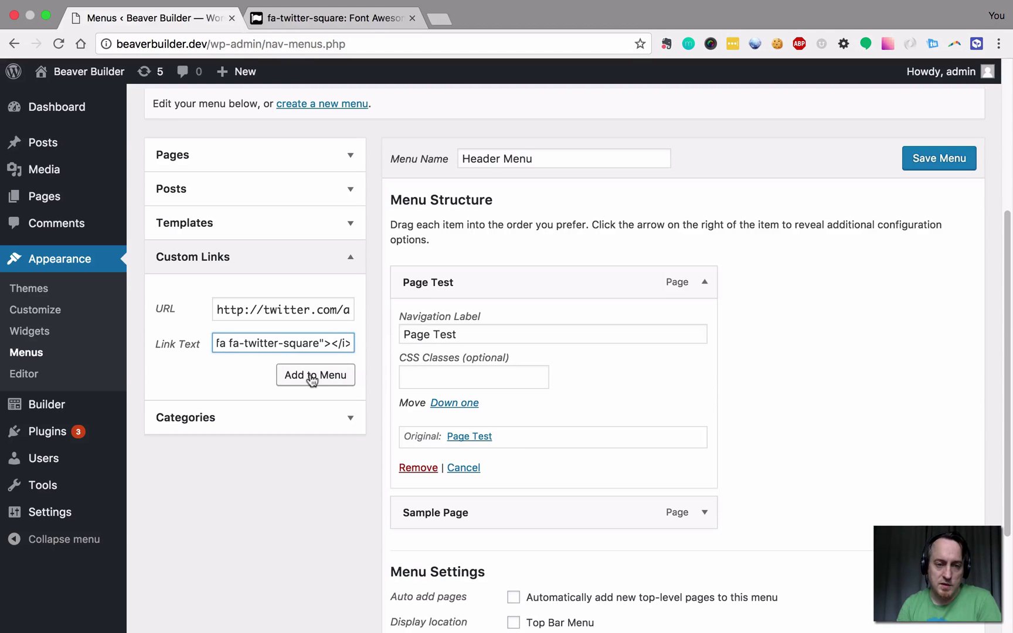
Add the Twitter custom link to the Header Menu after Sample Page.
click(313, 380)
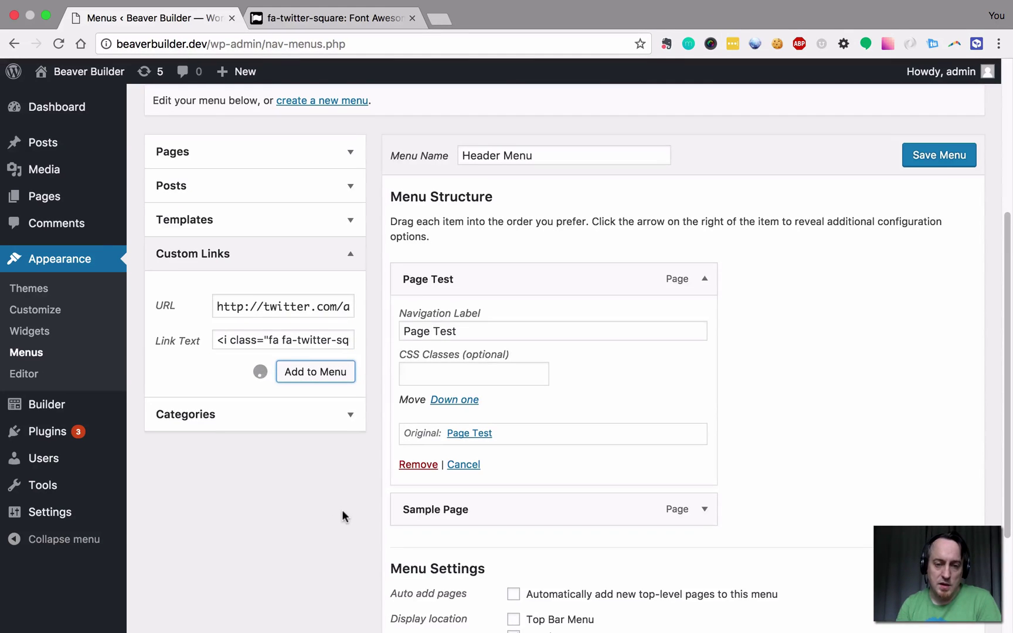
scroll(342, 510, down, 3)
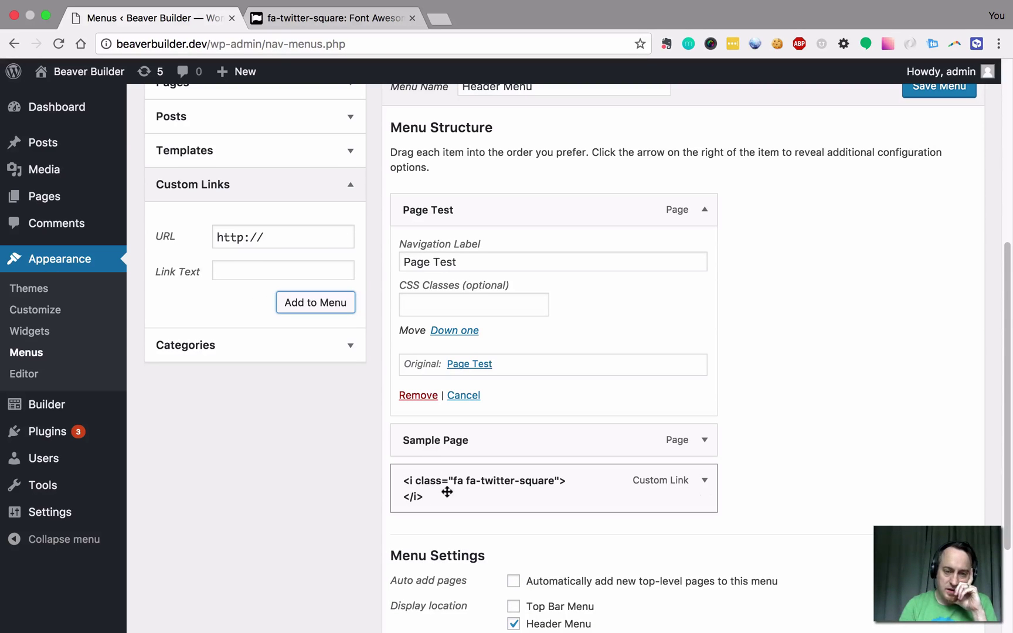
scroll(463, 481, down, 3)
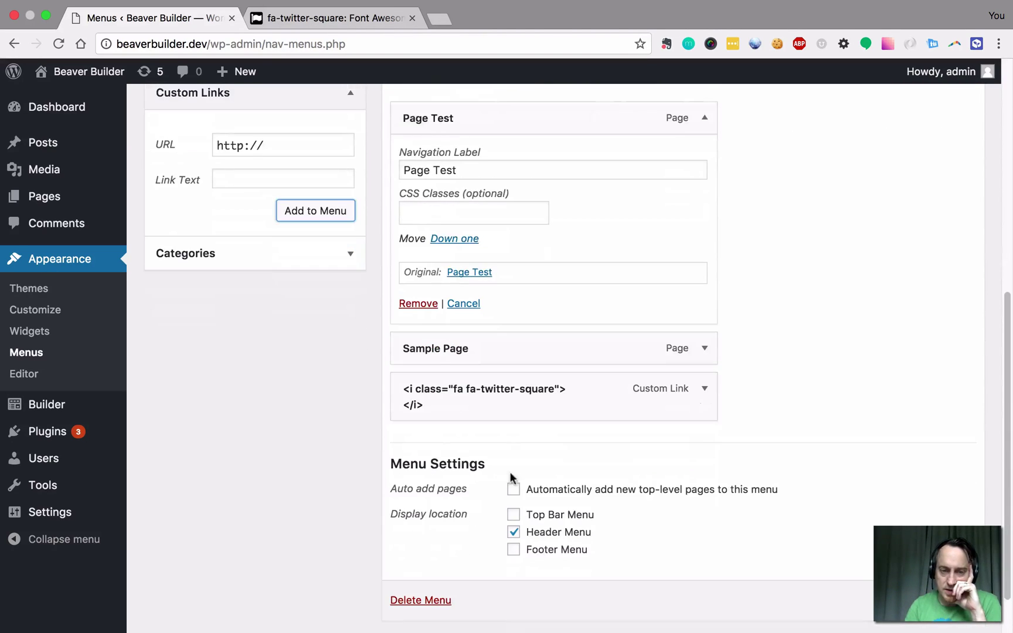
scroll(489, 483, down, 1)
Reload, then go to the admin's edit-comments.php page via the address bar.
key(super+r)
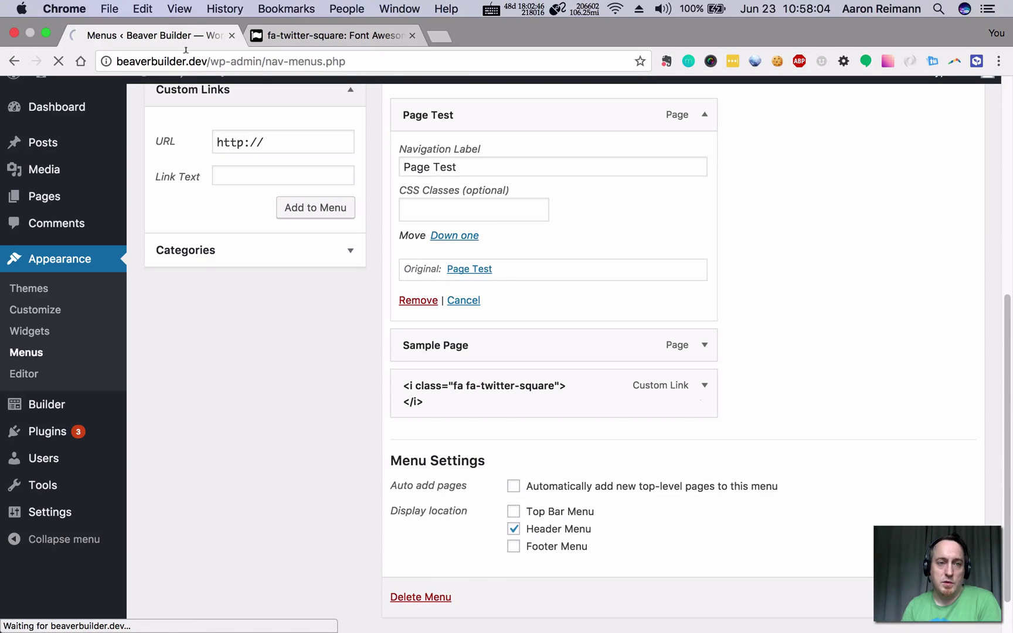
click(206, 53)
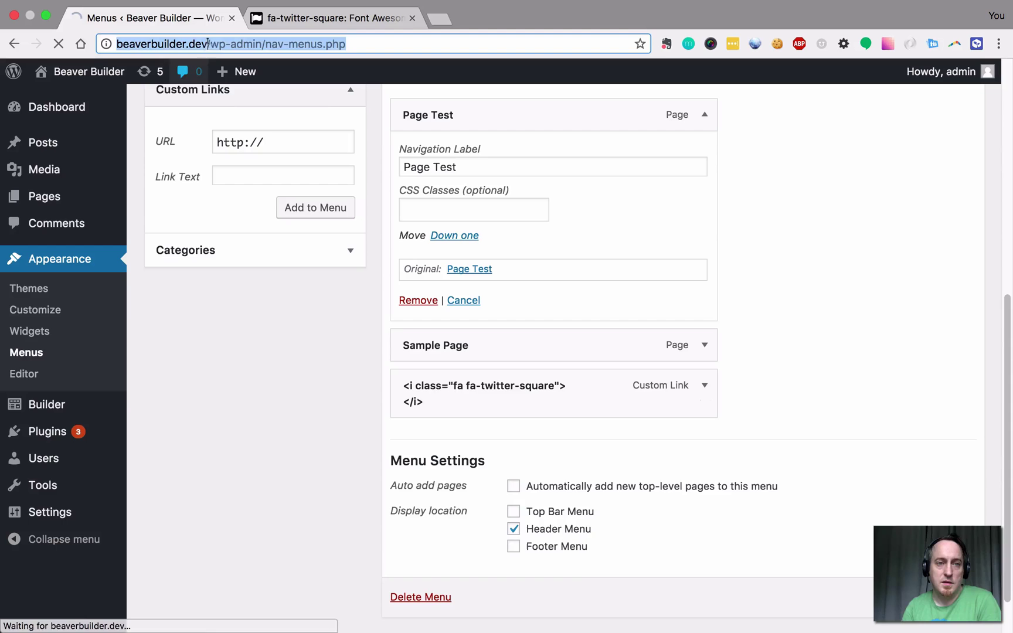
click(206, 53)
text(edit-comments.php)
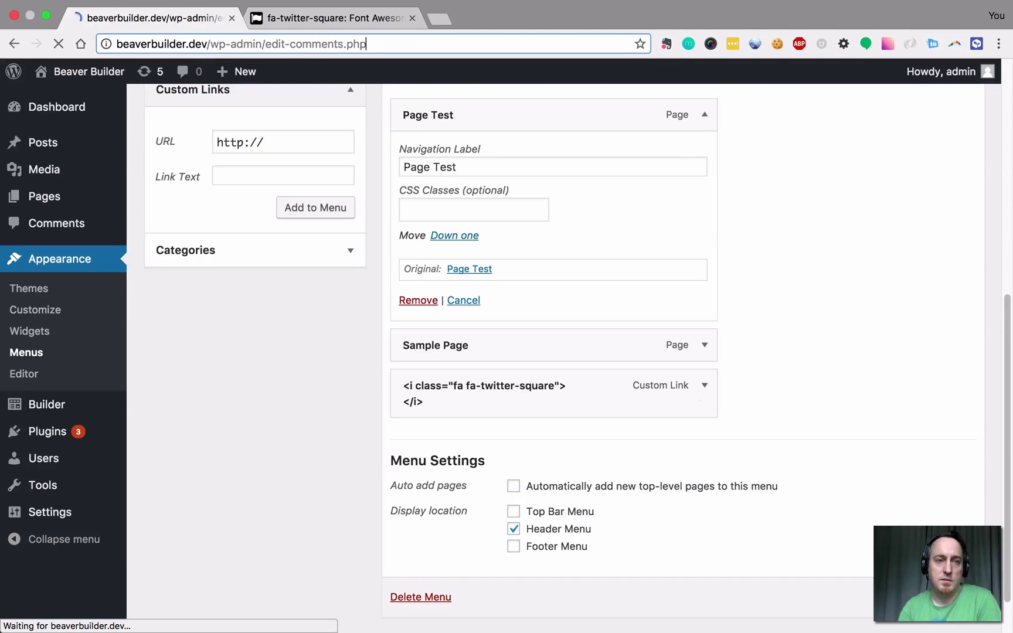
key(Return)
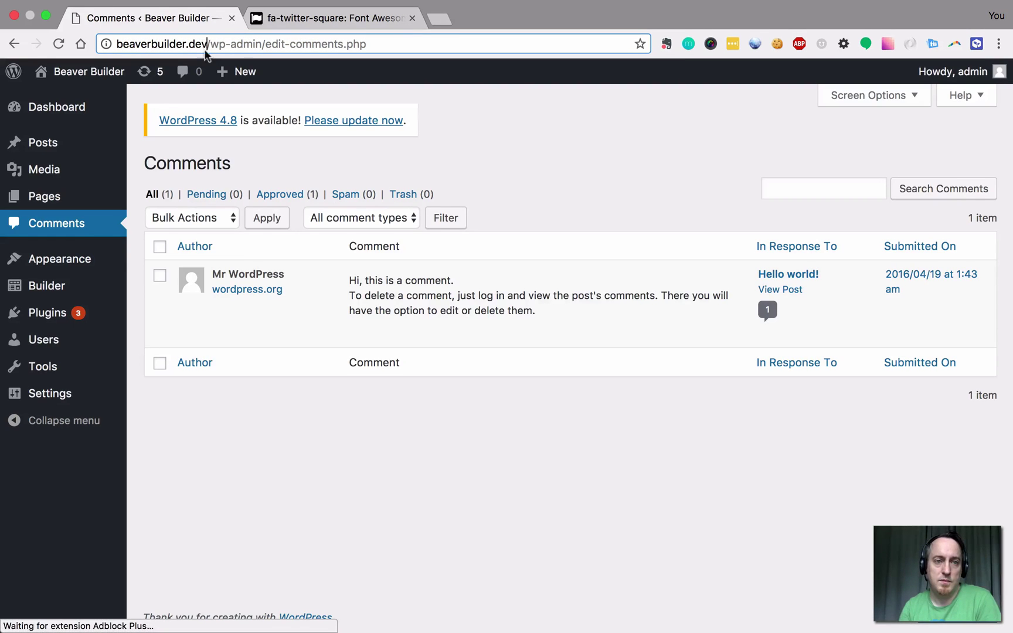
Open the site's front end in a new tab to see the Twitter icon, then return to admin.
double_click(205, 44)
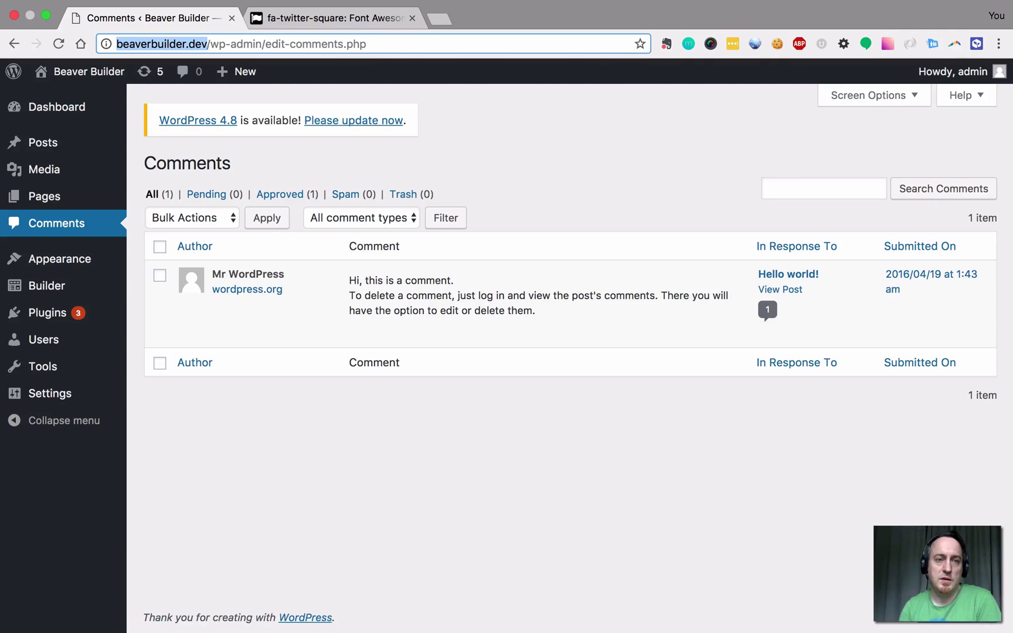
key(super+c)
key(super+t)
key(super+v)
key(Return)
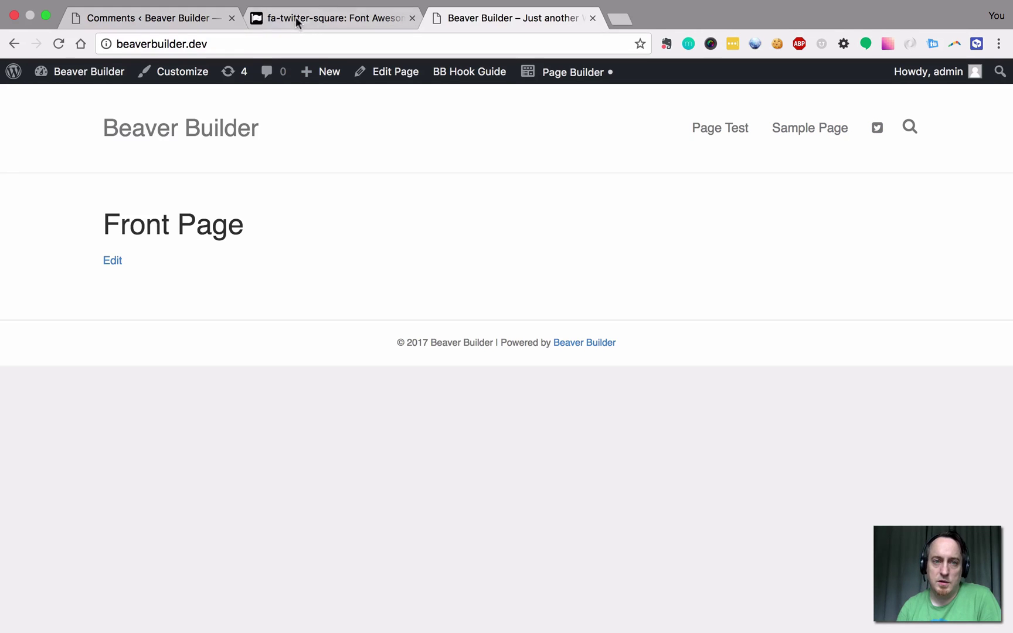
click(181, 18)
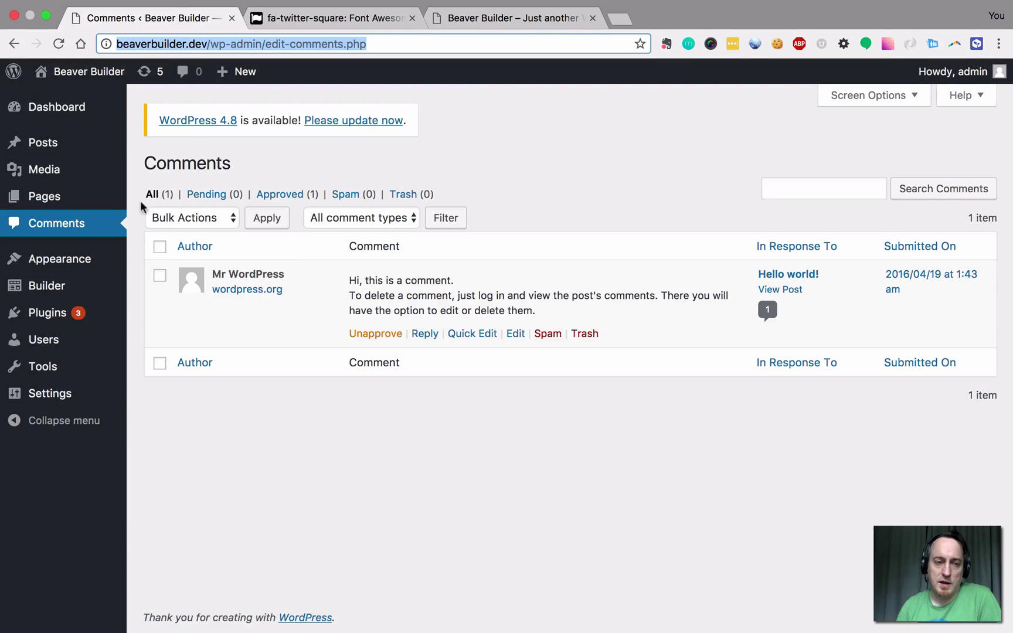
Return to Menus, reload, and expand the Twitter Custom Link item.
click(14, 44)
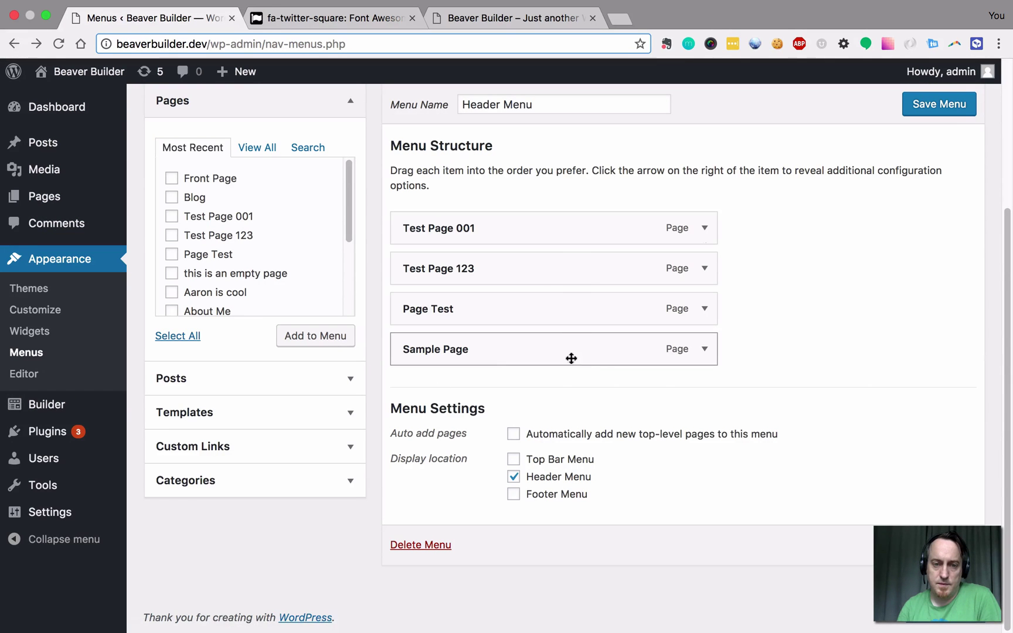
scroll(260, 227, up, 3)
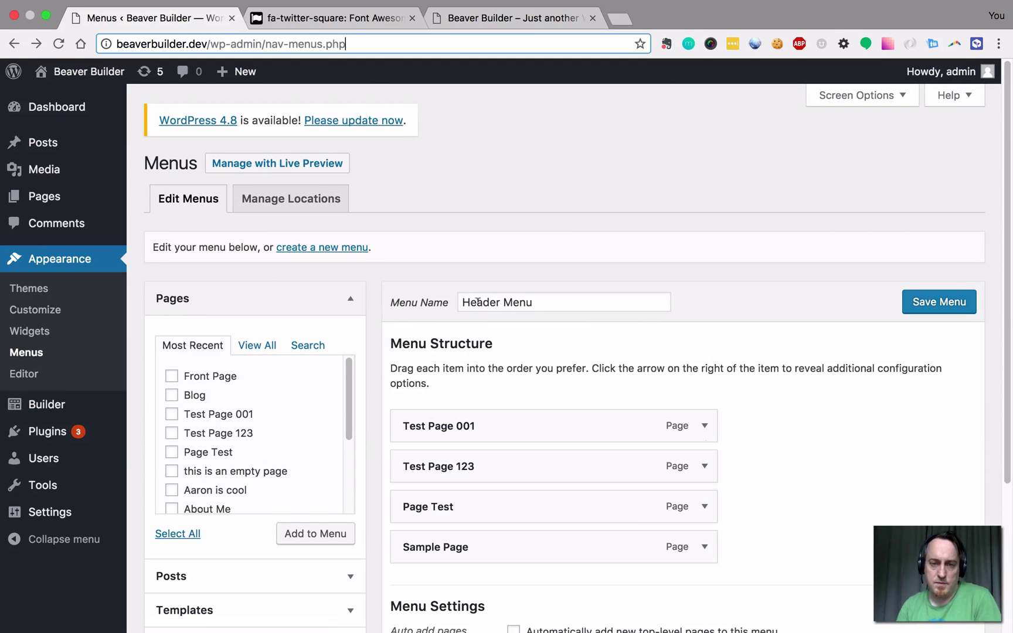
key(Return)
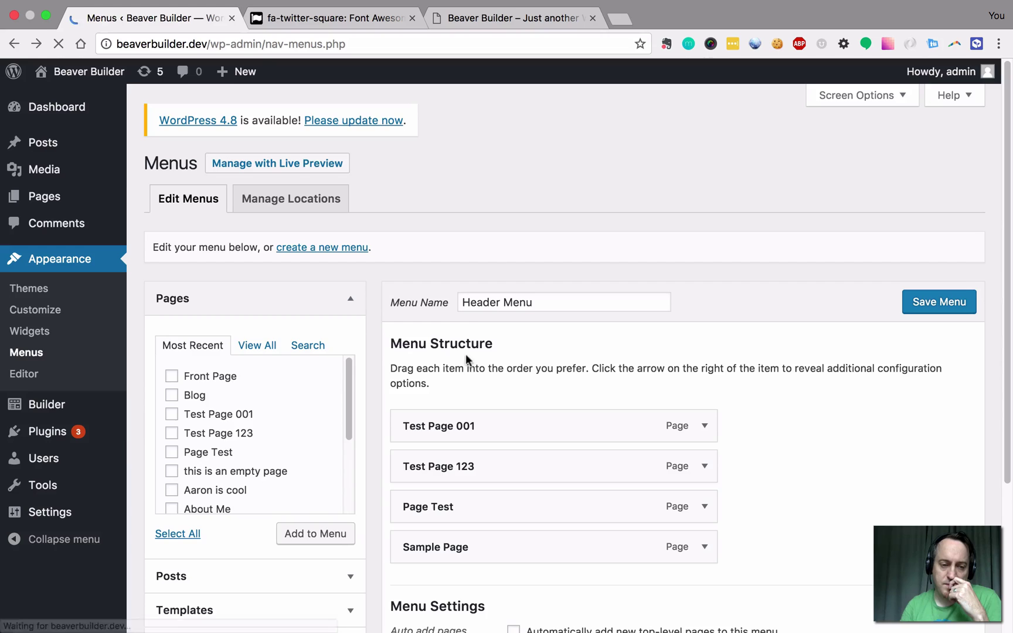
scroll(436, 370, down, 3)
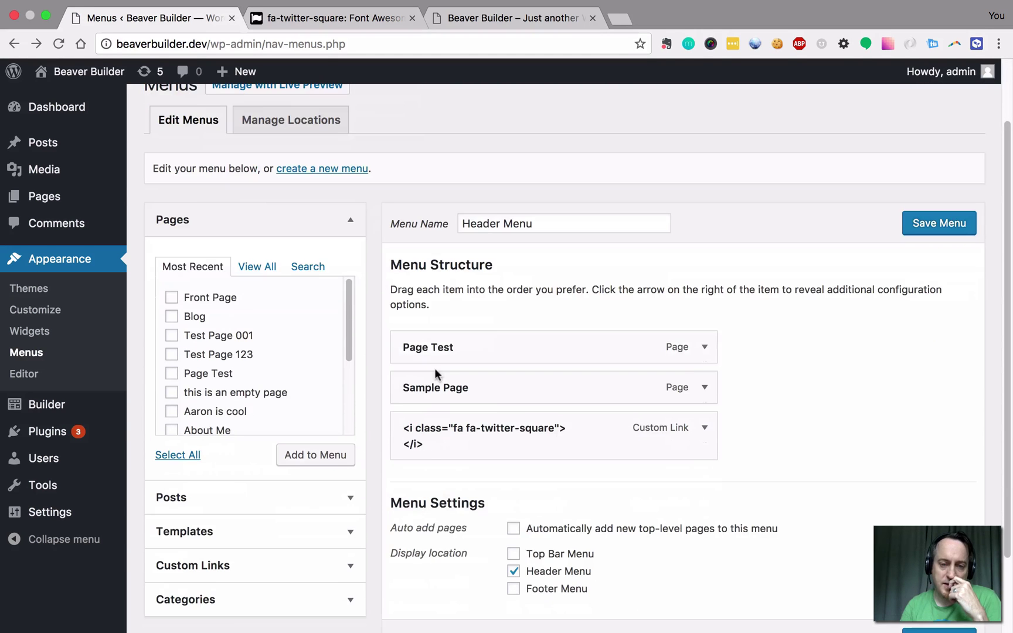
click(703, 433)
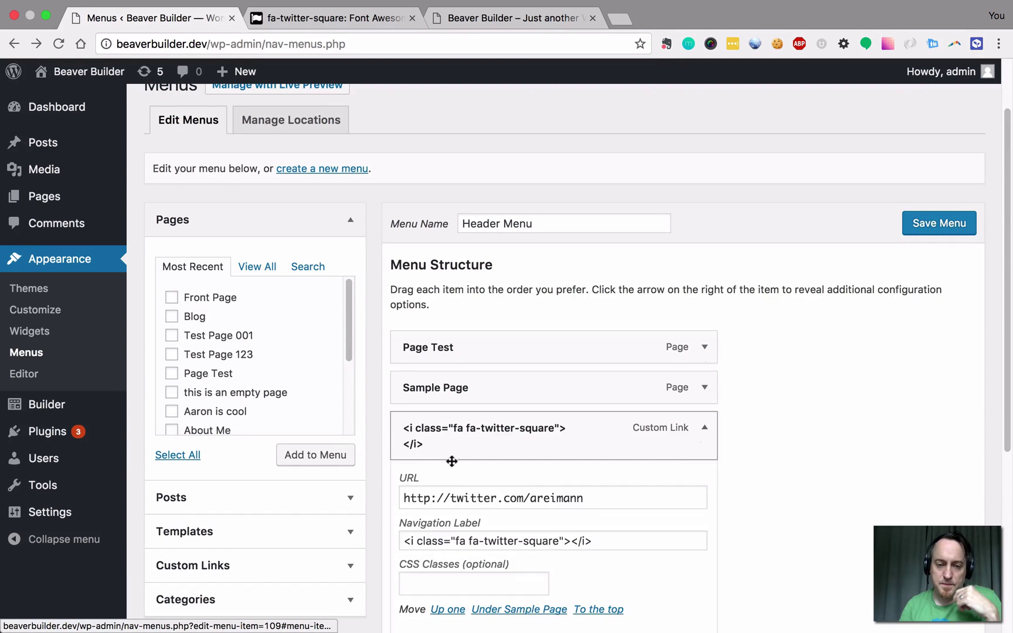
Enter bbt-icon-twitter in the Twitter item's CSS Classes field.
scroll(451, 457, down, 3)
click(439, 469)
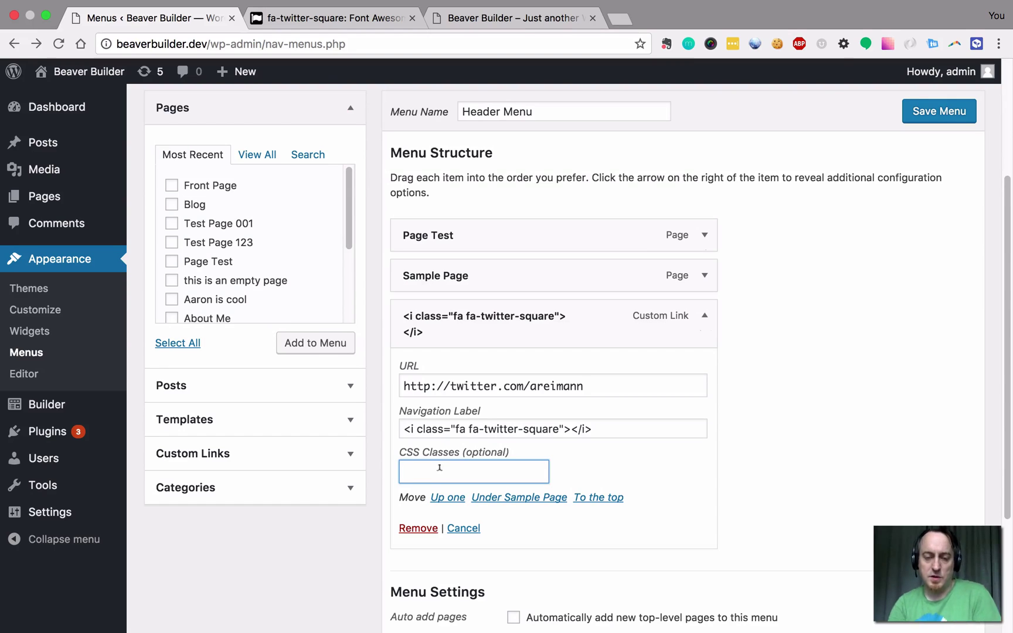
text(bb-)
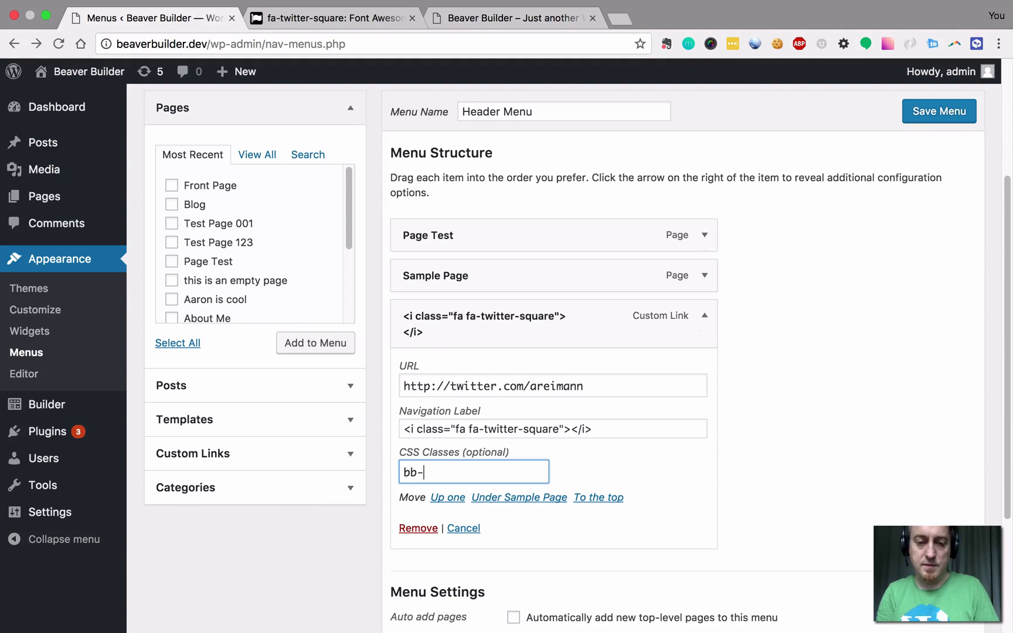
key(BackSpace)
key(BackSpace)
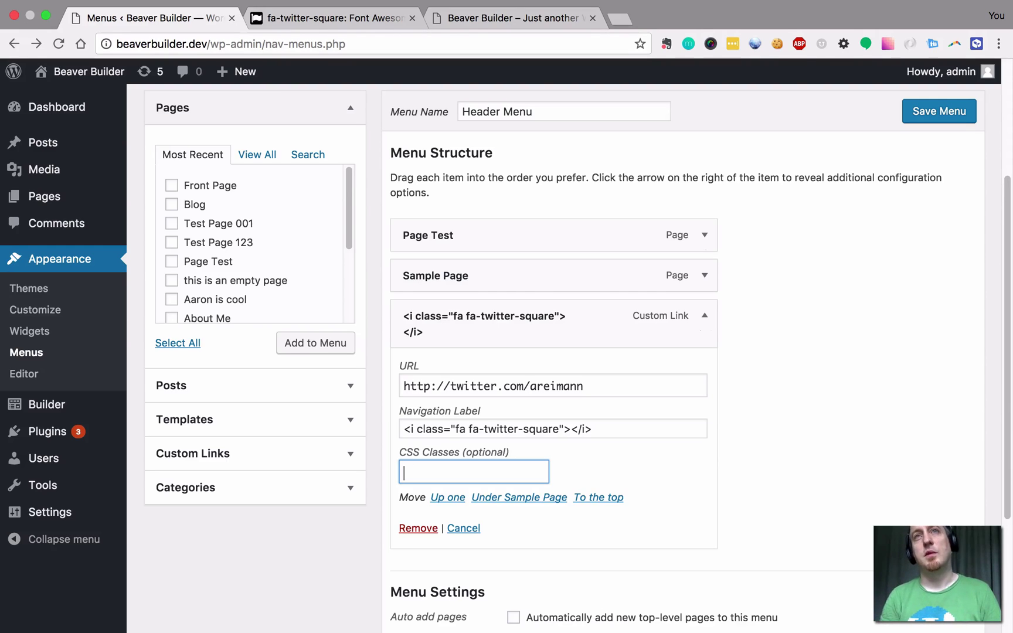
text(bb)
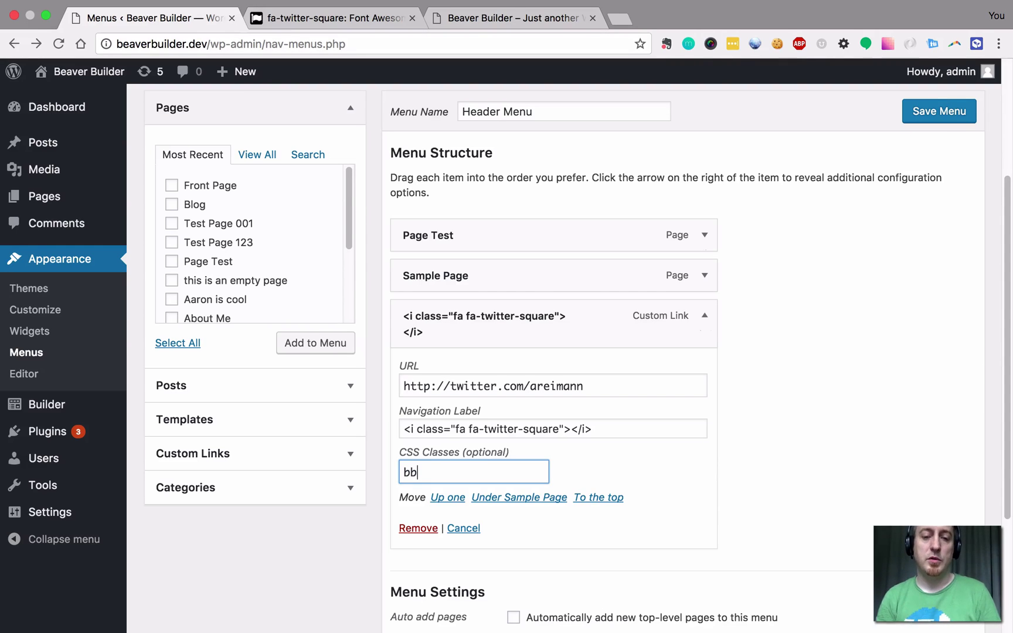
text(t)
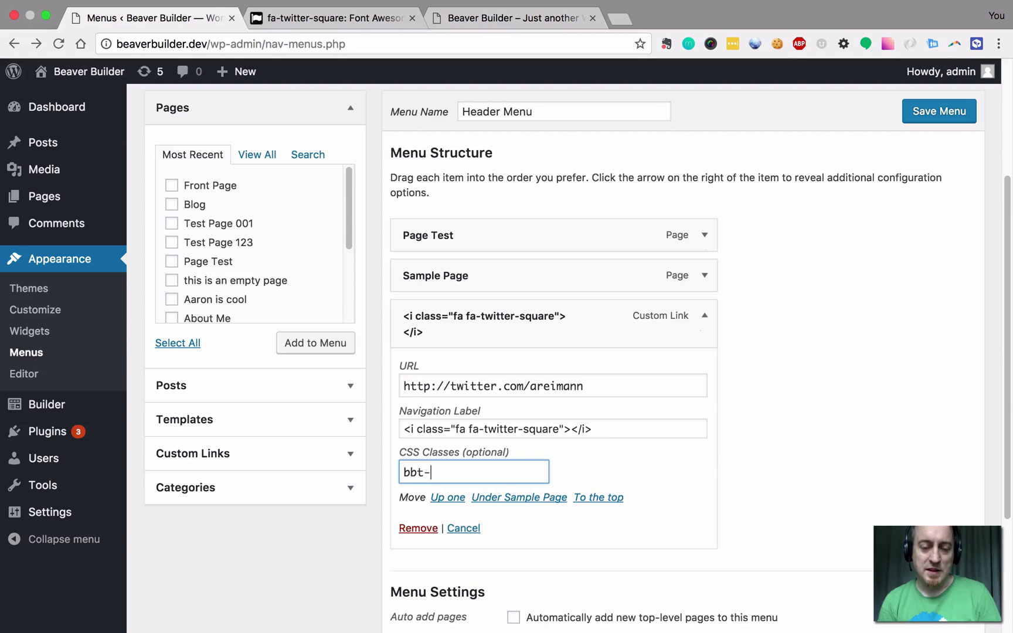
text(-i)
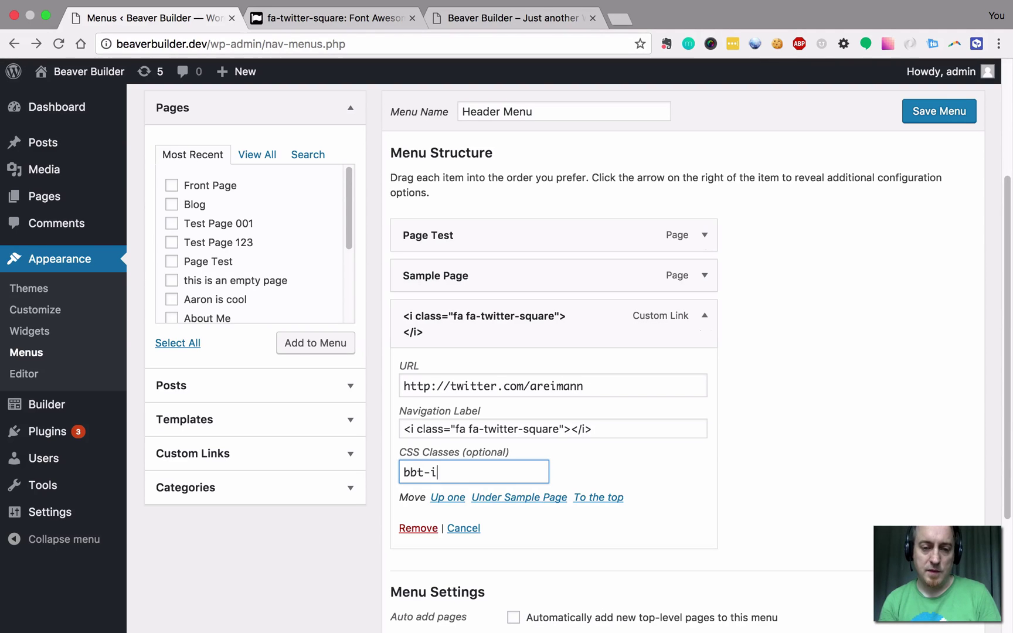
text(con-t)
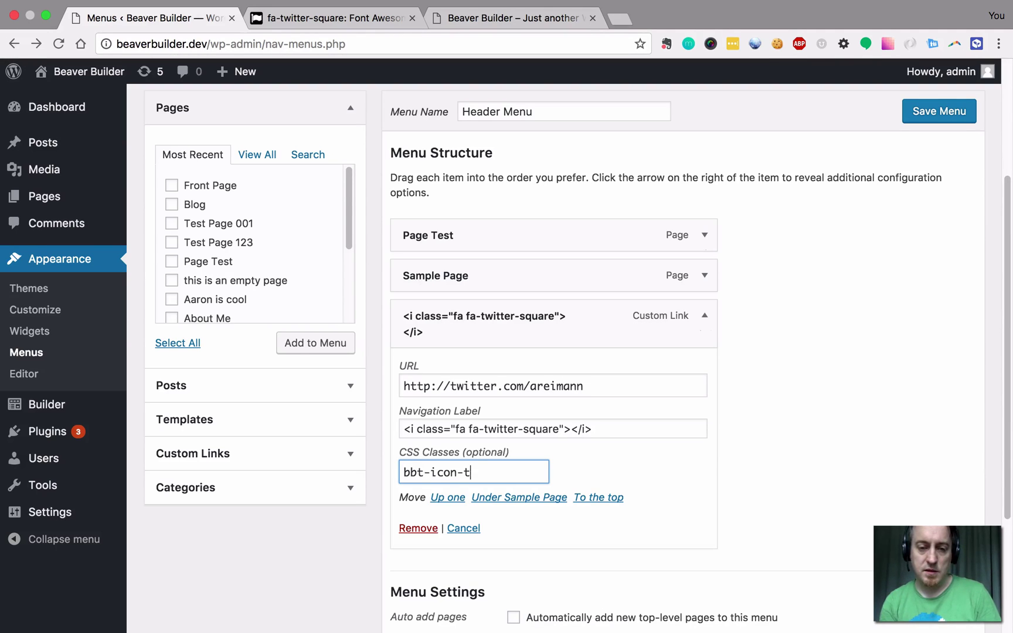
text(witter)
key(ctrl+a)
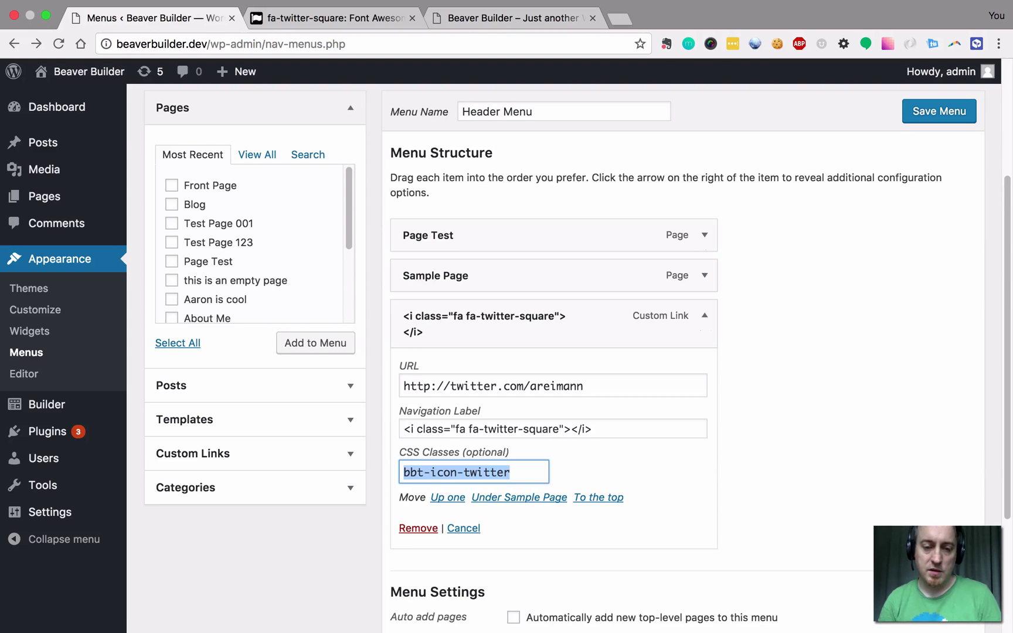
scroll(426, 505, down, 2)
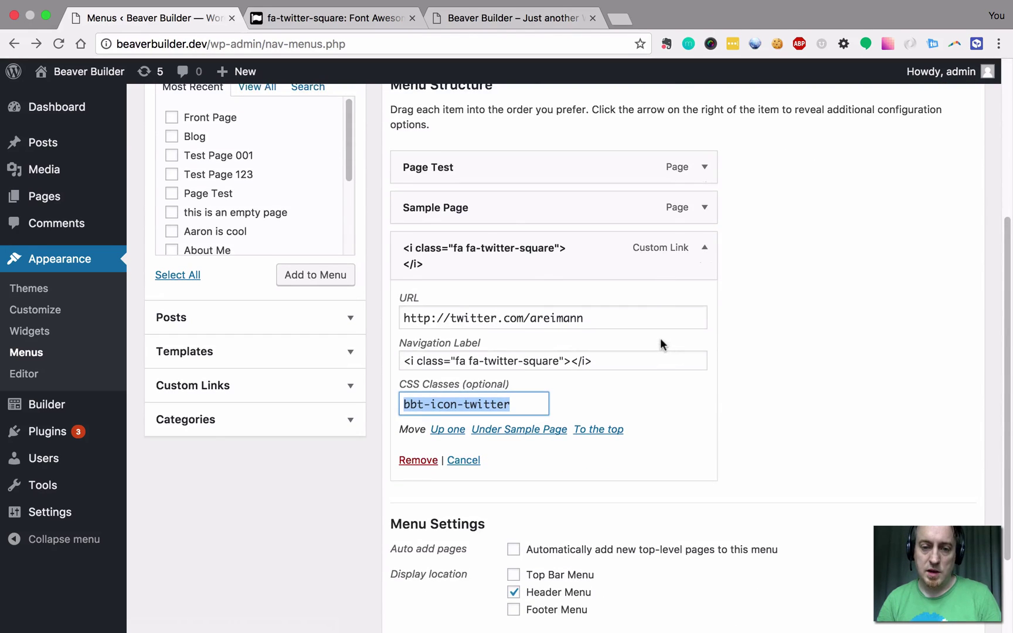
Inspect the front-end Twitter icon in DevTools to verify its li has class bbt-icon-twitter.
scroll(660, 340, down, 3)
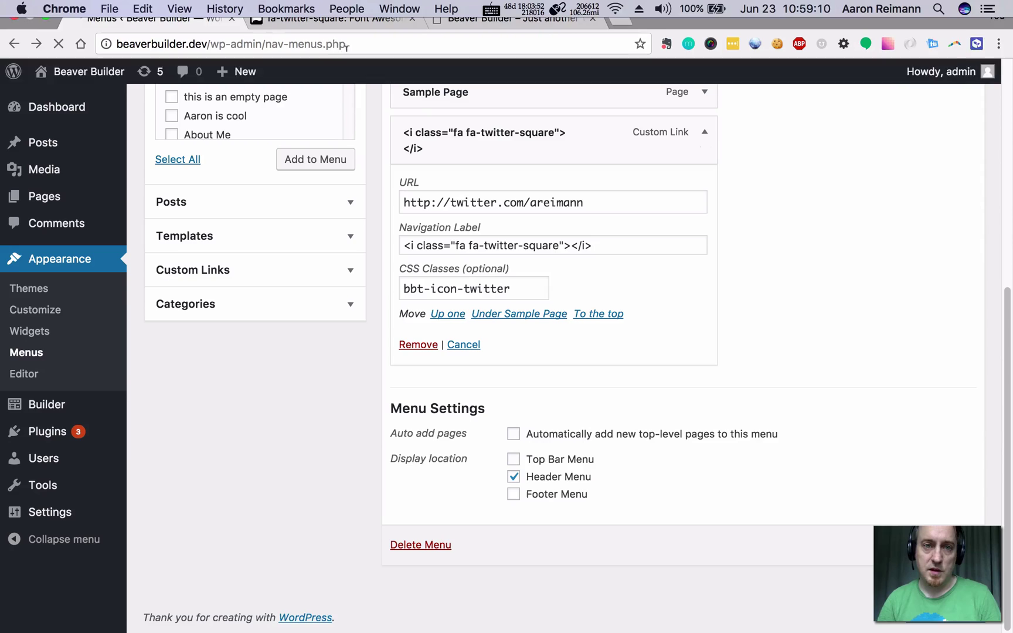
click(482, 41)
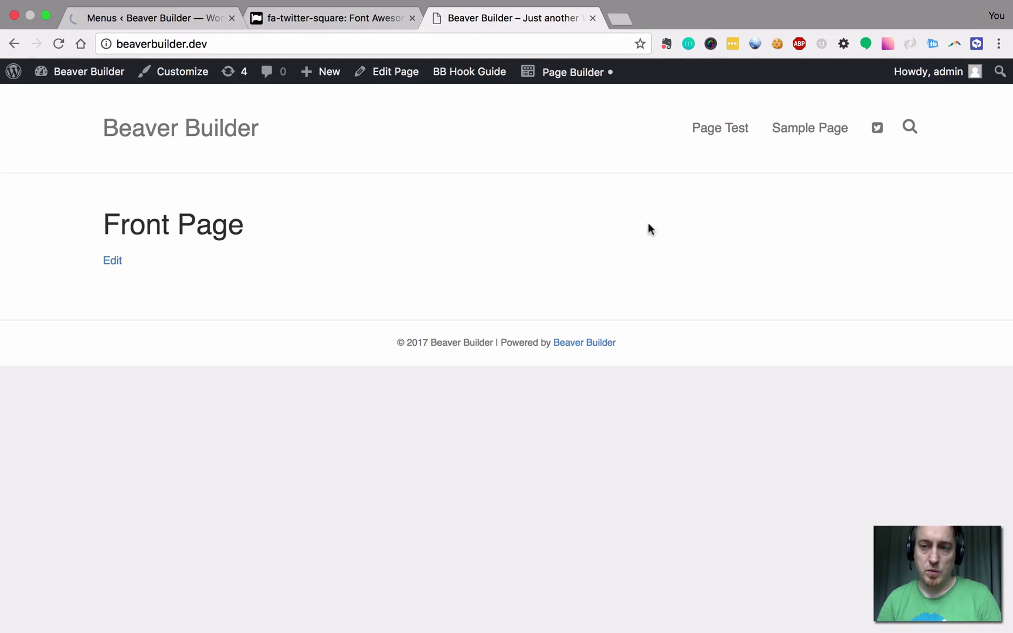
right_click(873, 130)
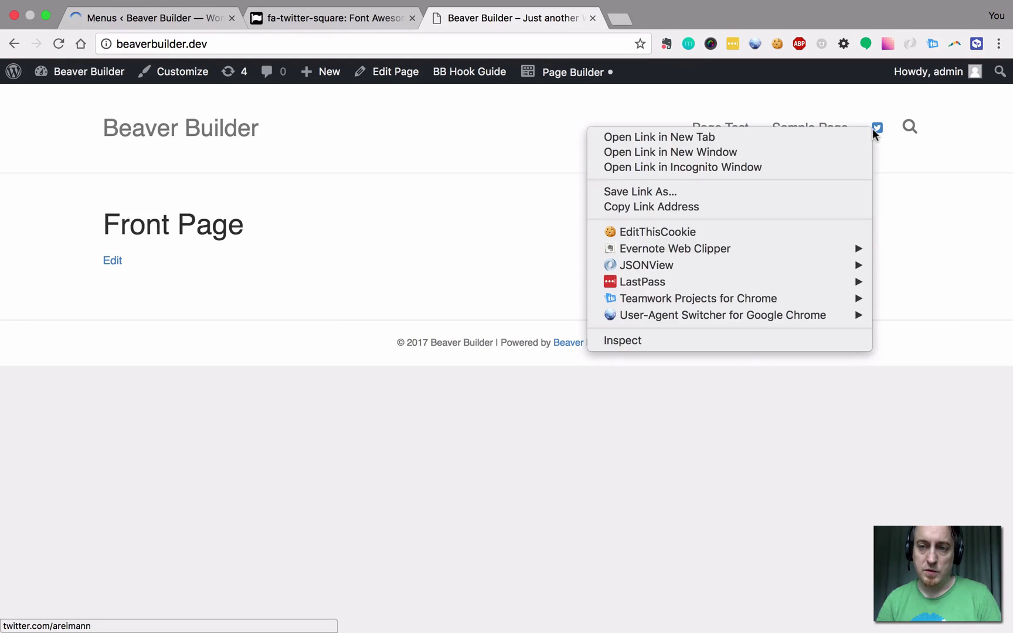
click(654, 341)
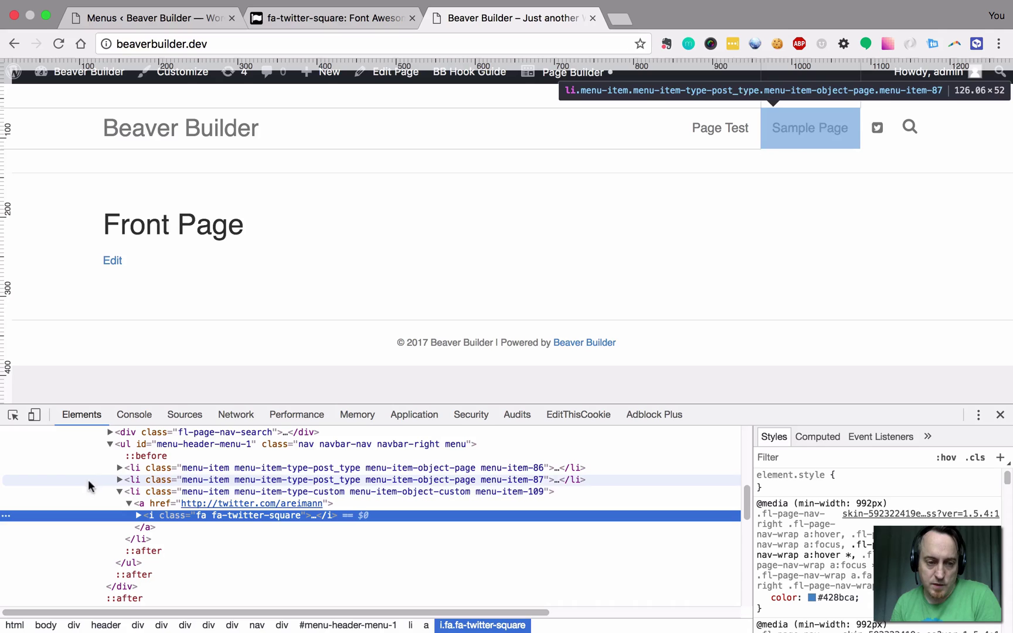
click(146, 493)
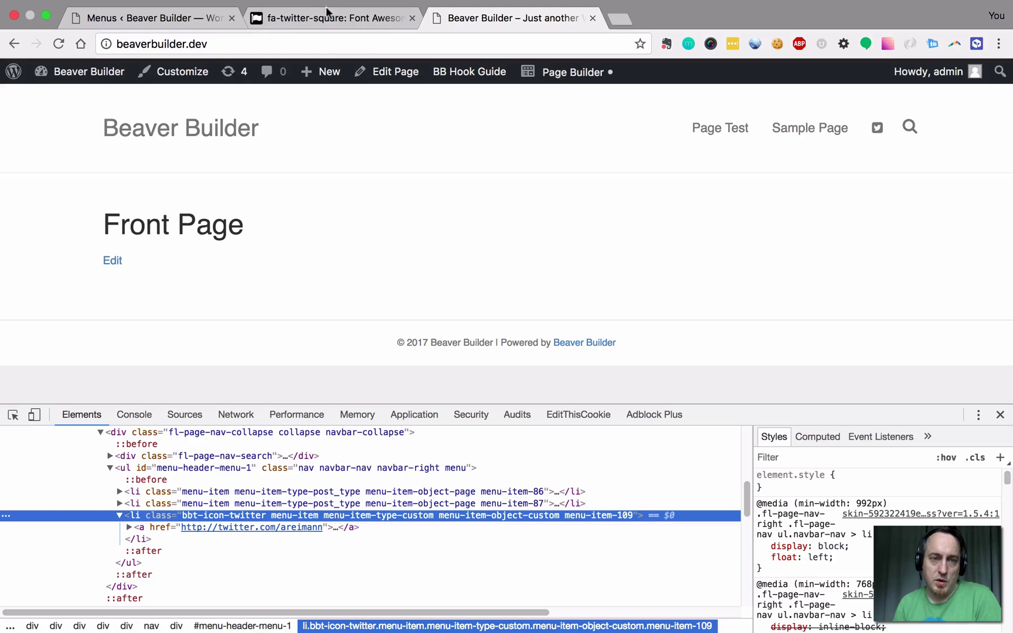
click(150, 20)
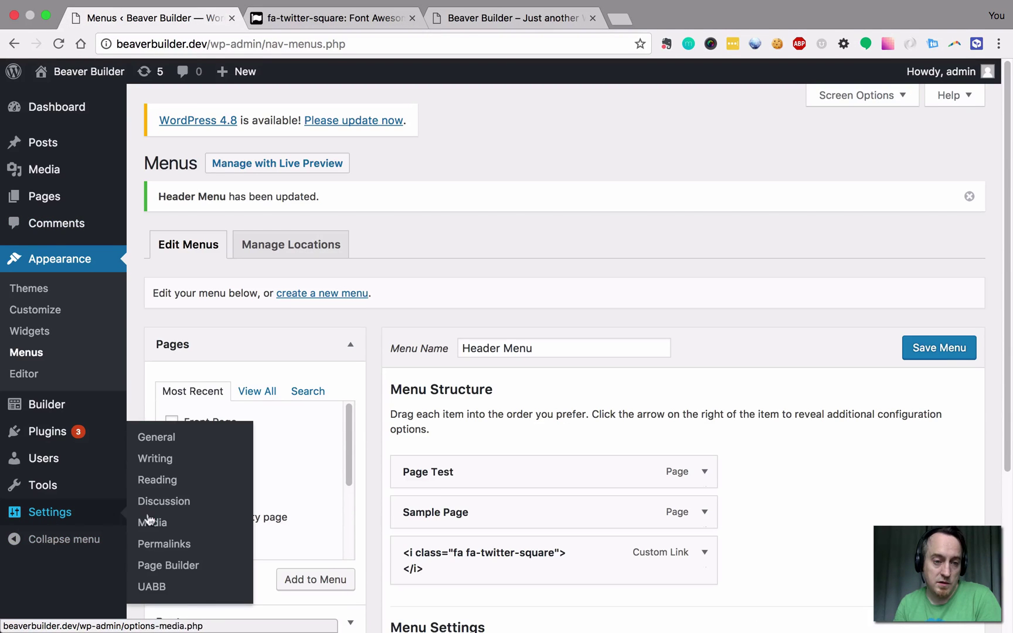
Open Appearance > Customize from the admin sidebar.
click(65, 310)
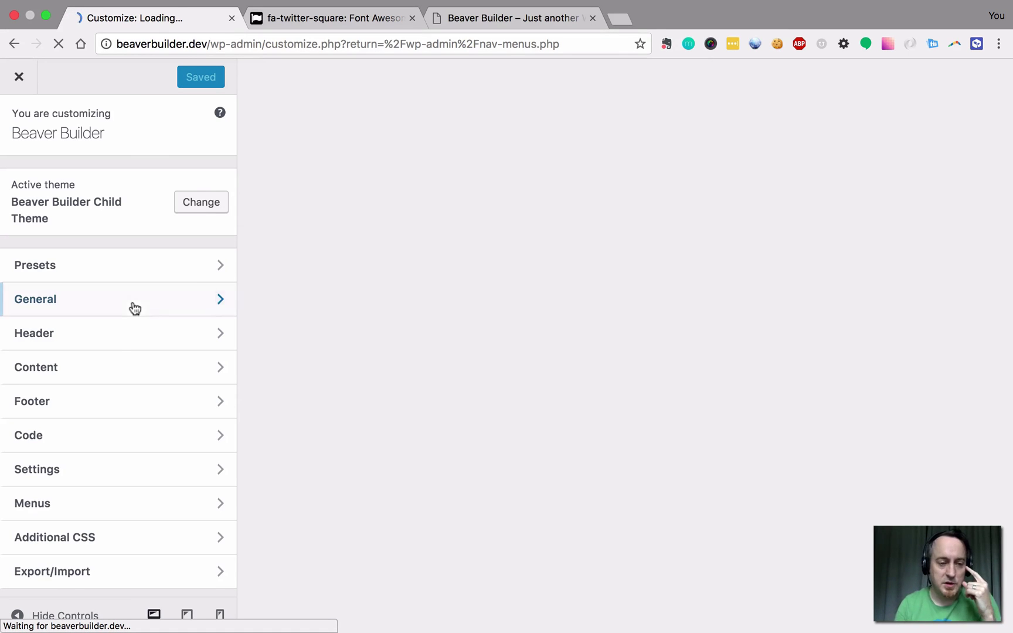
In Additional CSS, draft a rule 'li.bbt-icon-twitter { }' with a 'color: #blue' declaration.
click(50, 540)
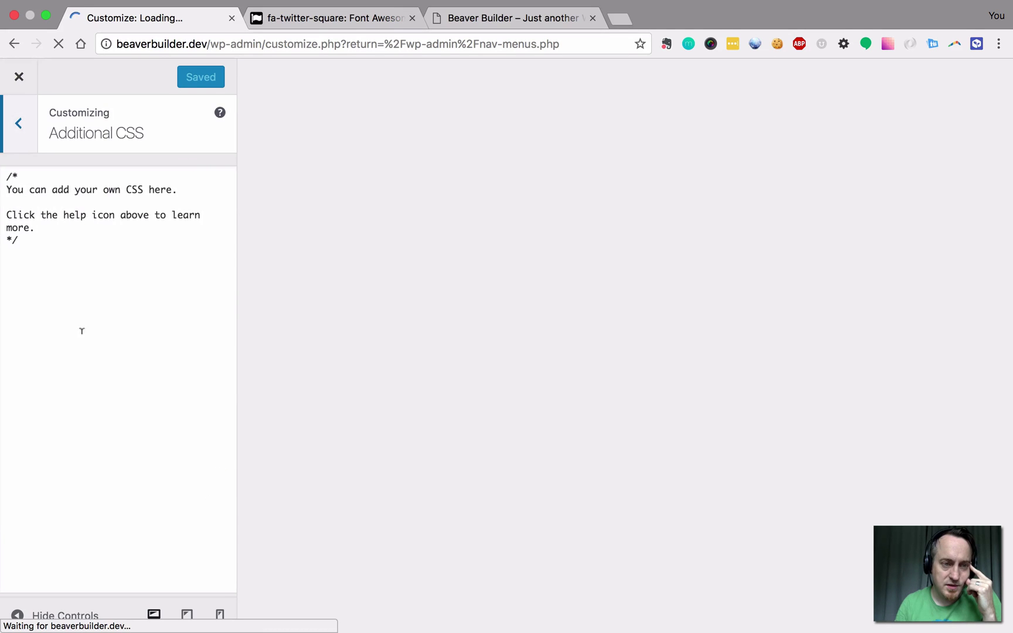
click(61, 286)
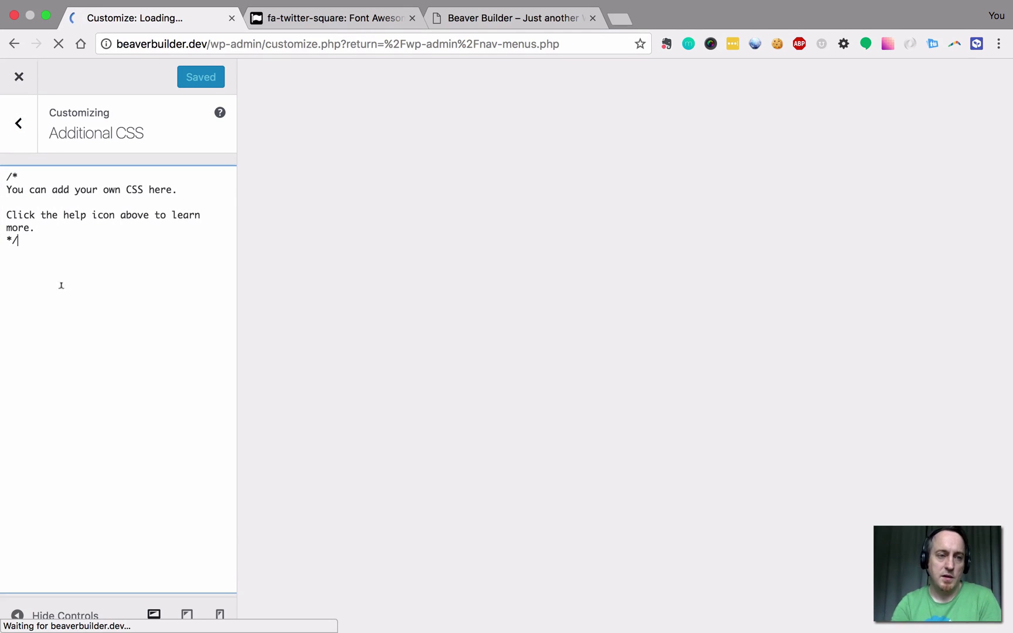
key(Return)
text(li.bbt-icon-twitter { )
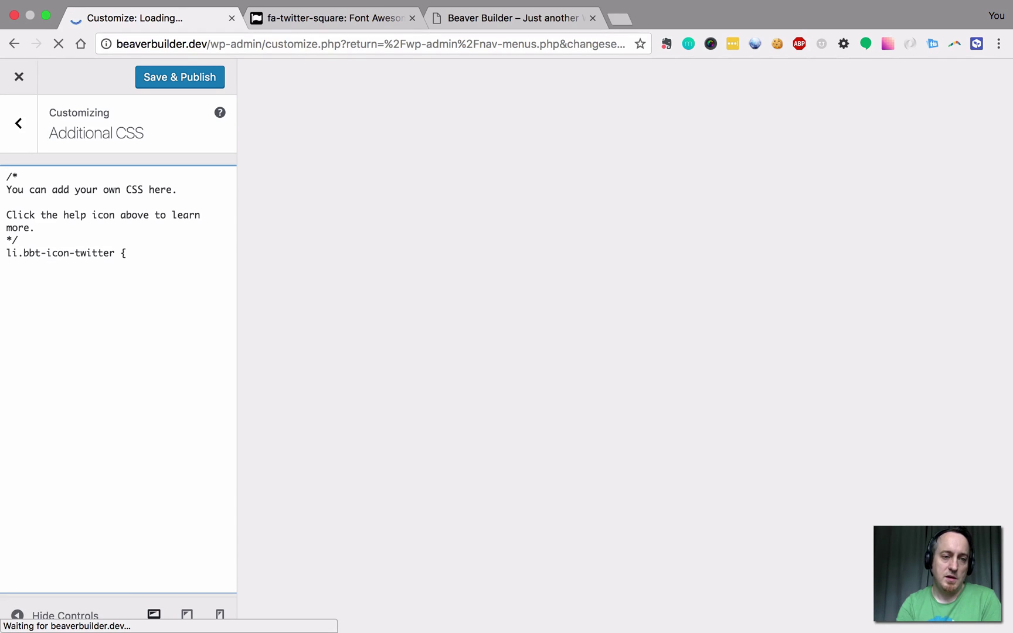
text(})
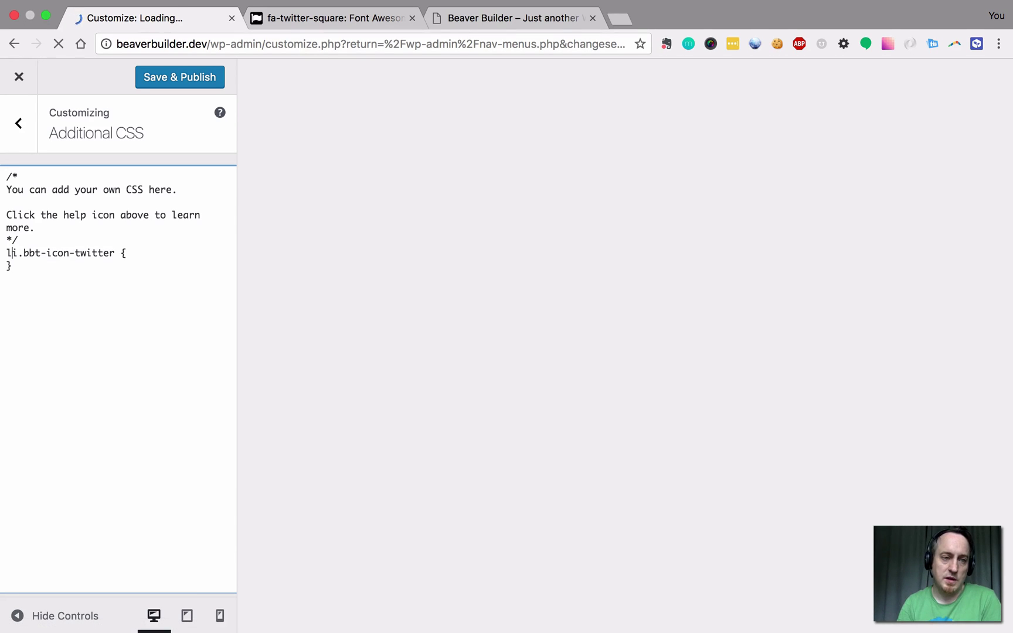
key(Return)
text(col)
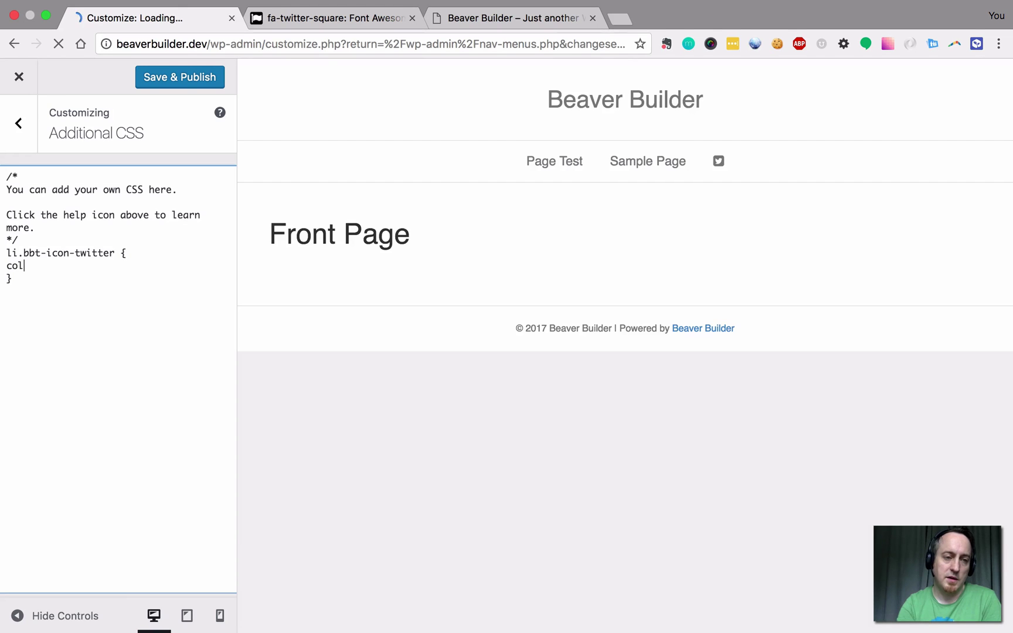
text(or:)
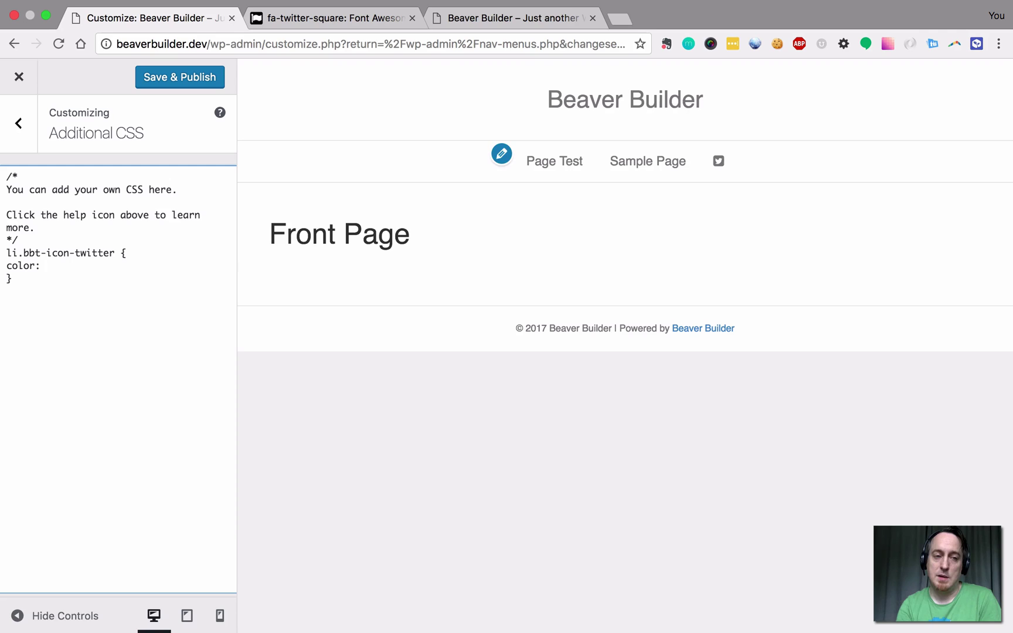
text( #blue;)
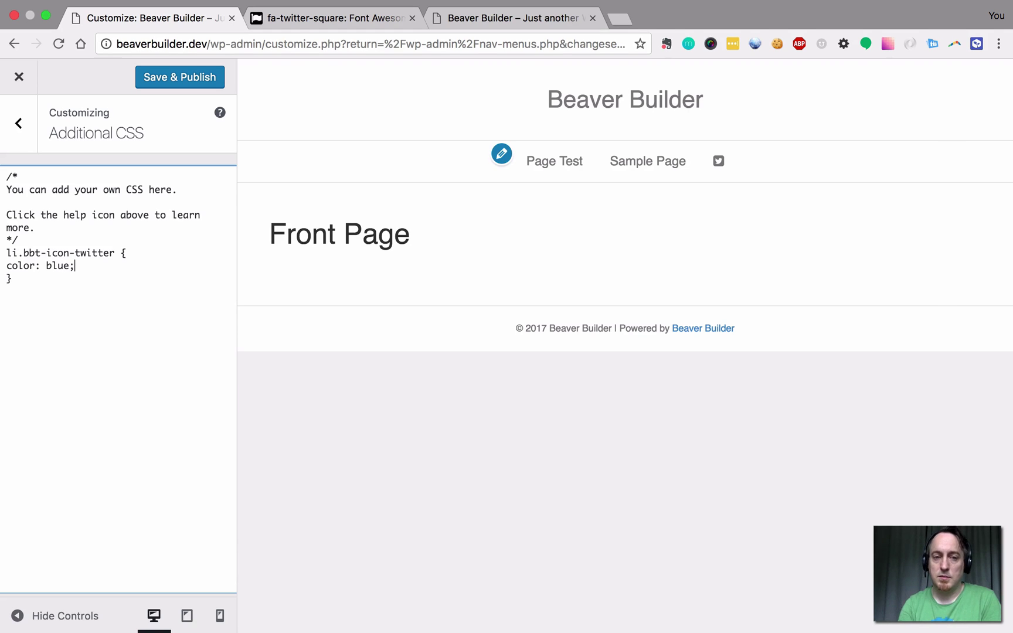
click(568, 232)
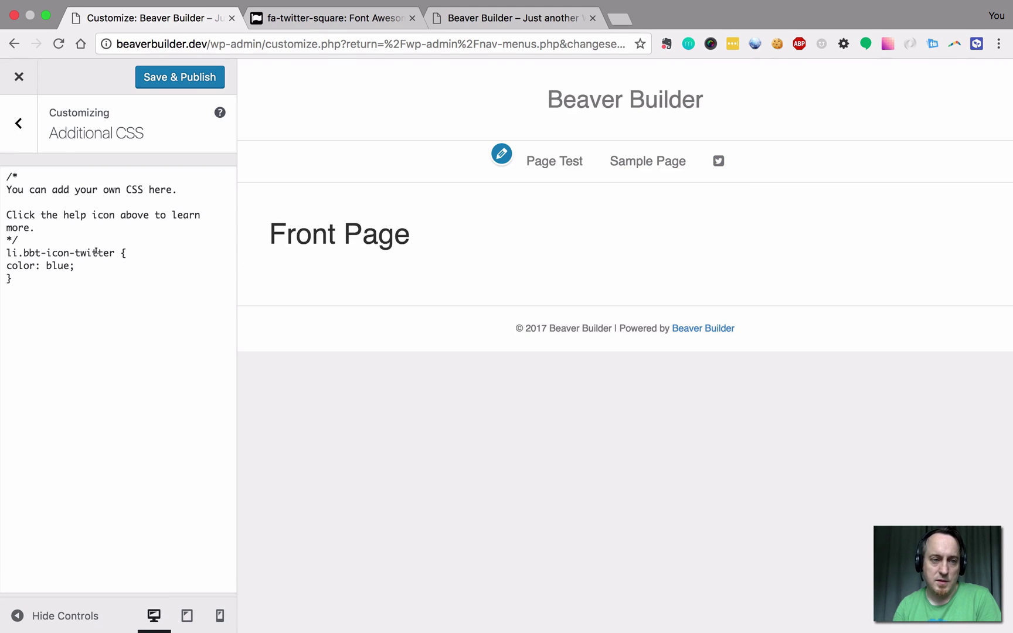
Change the selector to 'li.bbt-icon-twitter a i' and the colour to red, then publish.
click(115, 253)
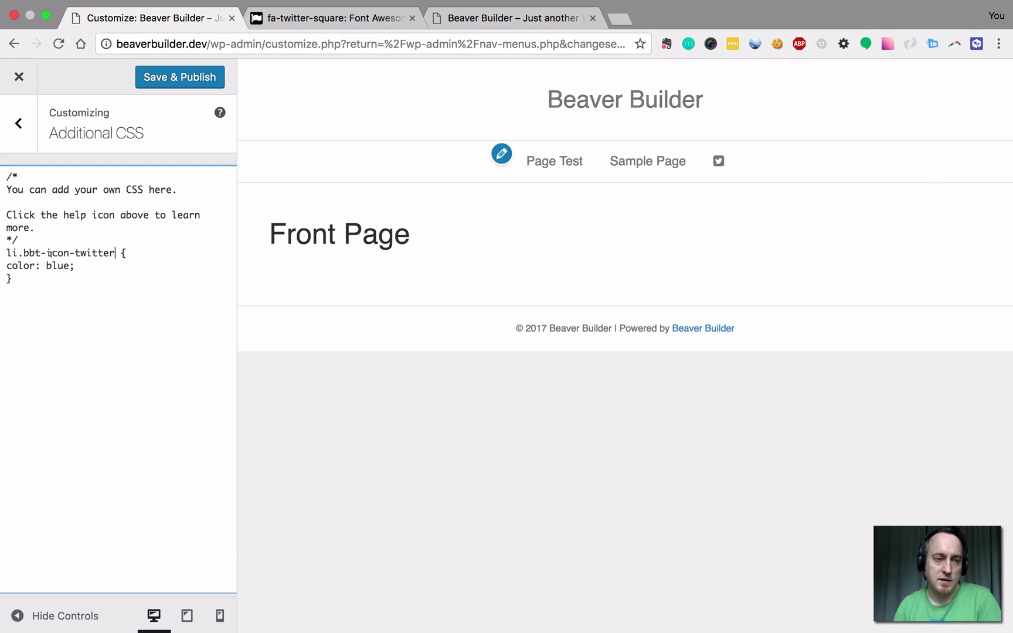
text(a)
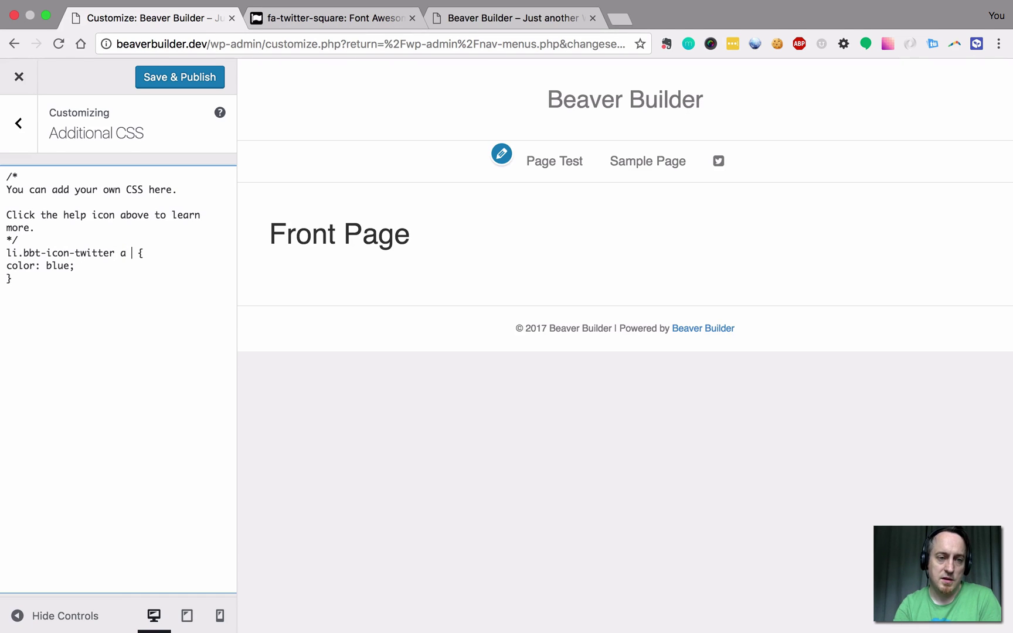
text( i)
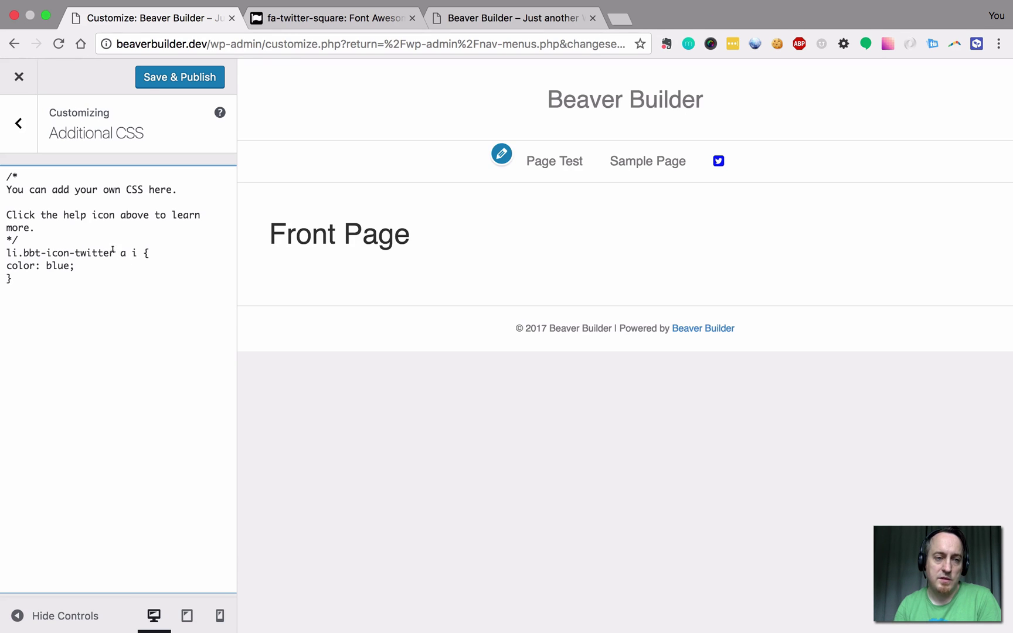
drag(29, 249, 25, 247)
click(25, 247)
key(Right)
key(Right)
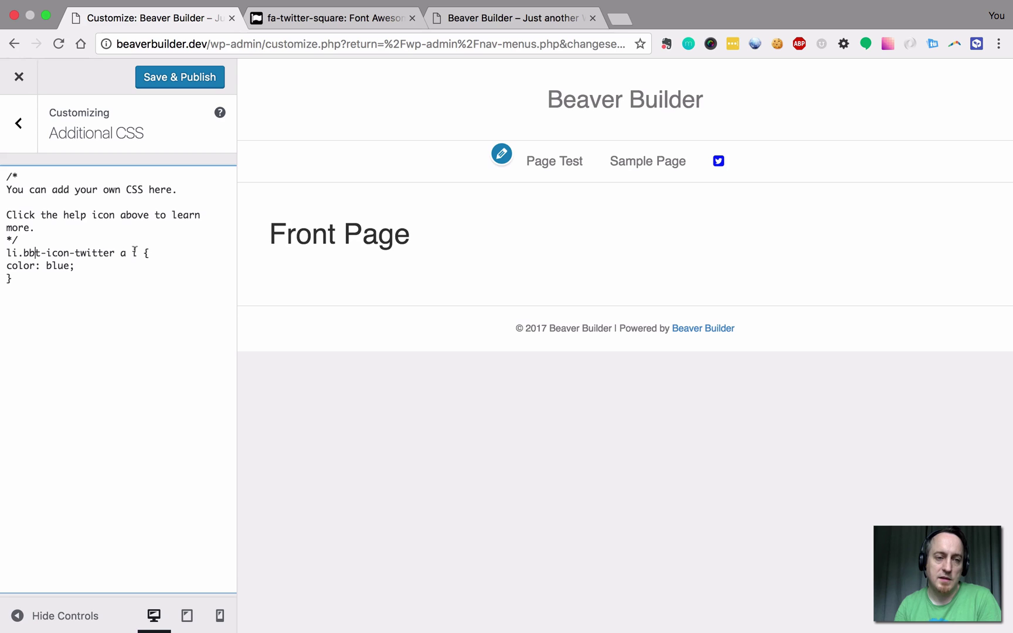
double_click(60, 265)
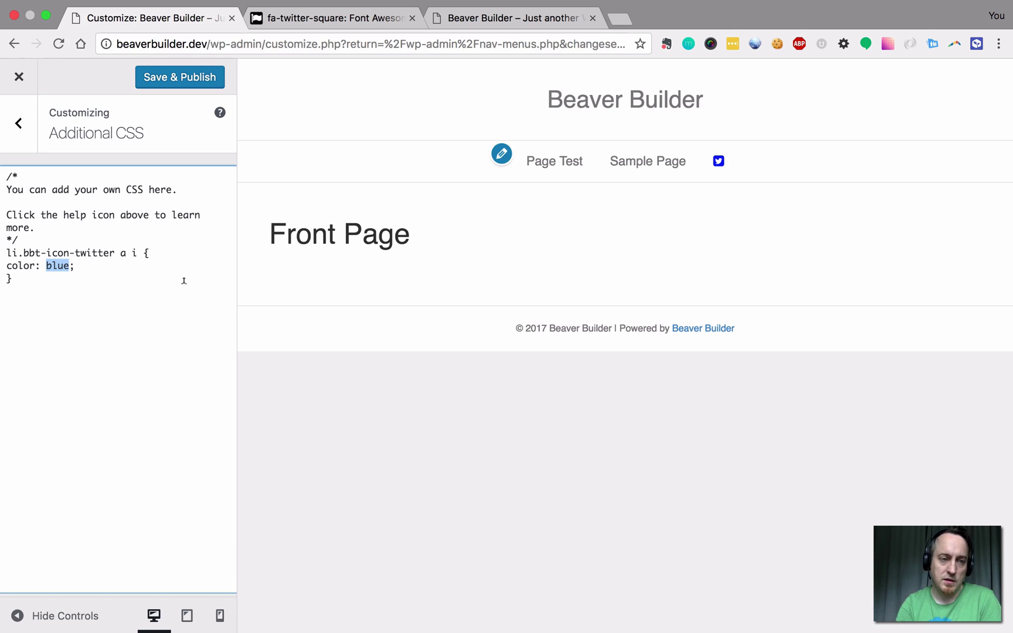
text(red)
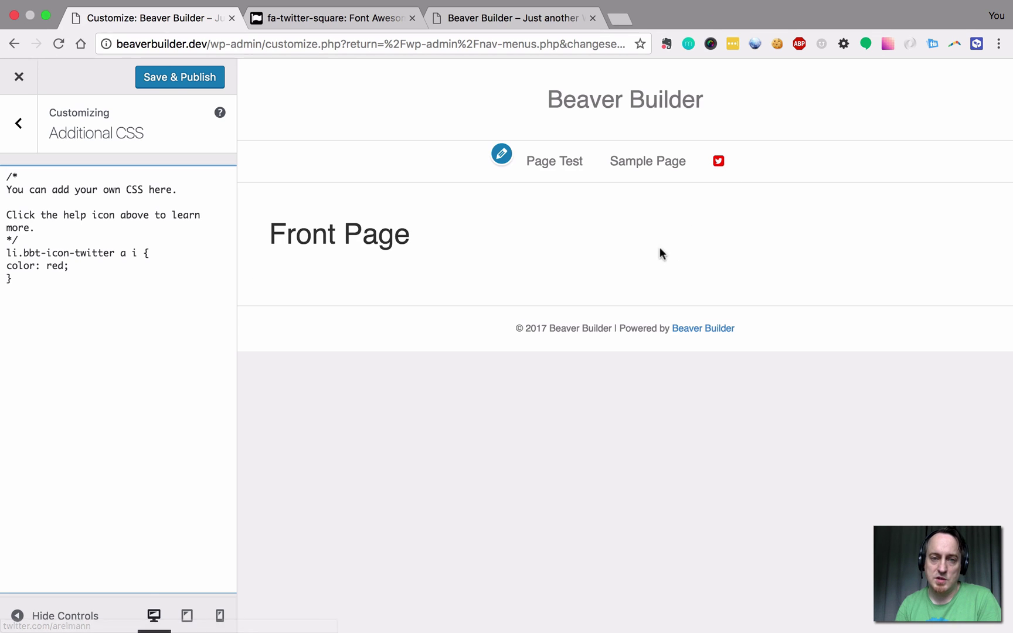
click(156, 82)
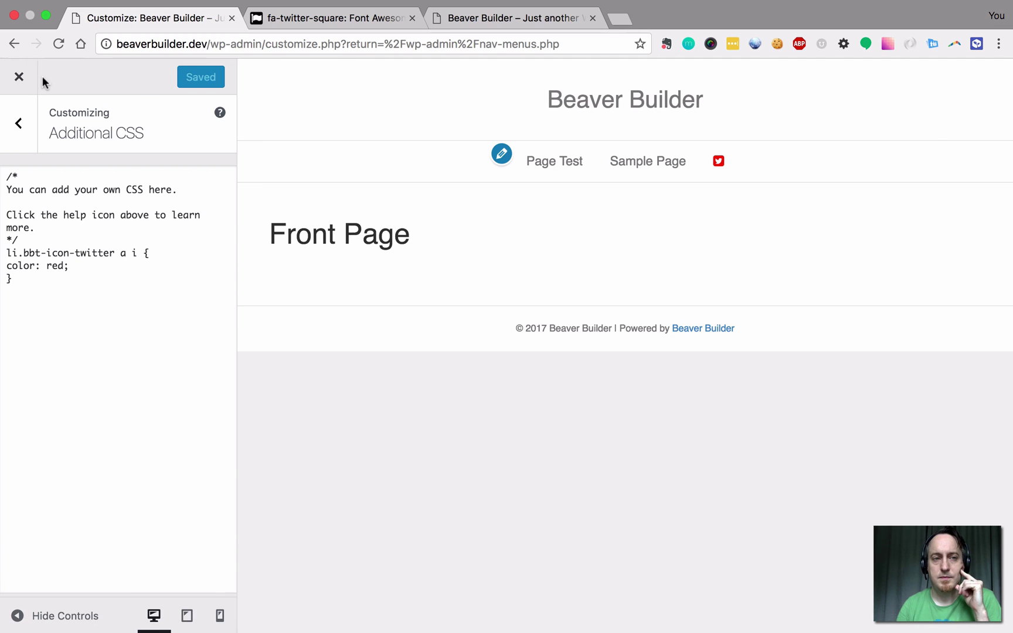
Close the Customizer and look over the fa-twitter-square page on Font Awesome.
click(19, 77)
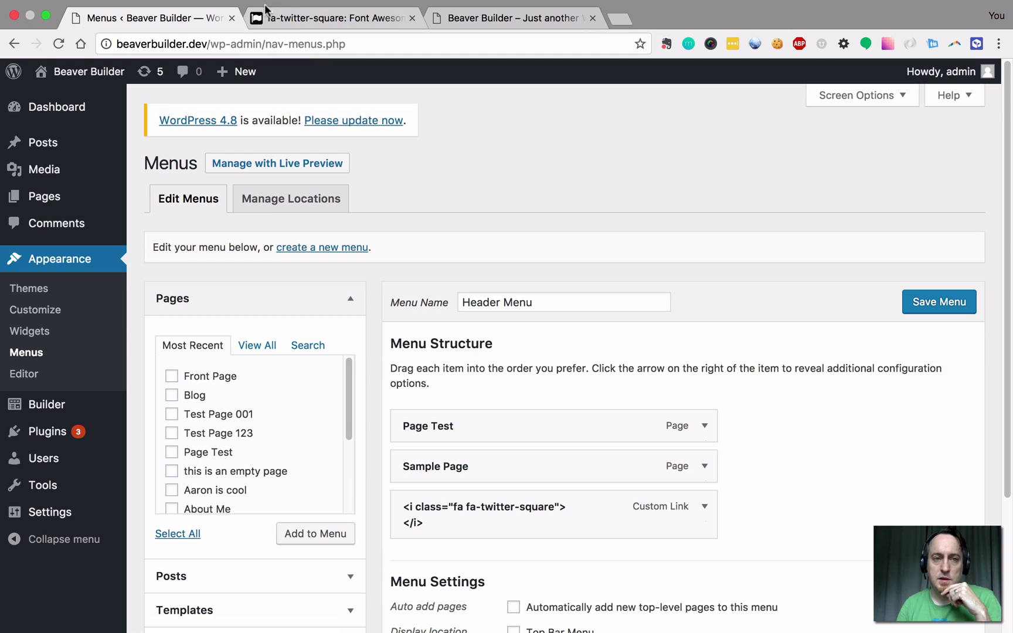
click(291, 18)
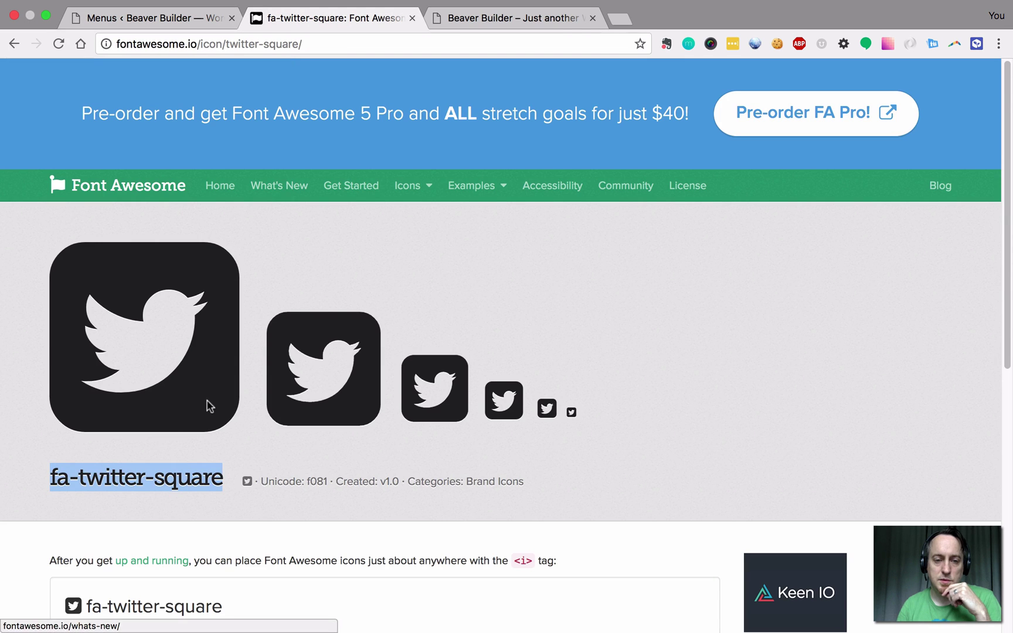
scroll(210, 406, down, 8)
scroll(244, 360, up, 9)
scroll(237, 388, down, 2)
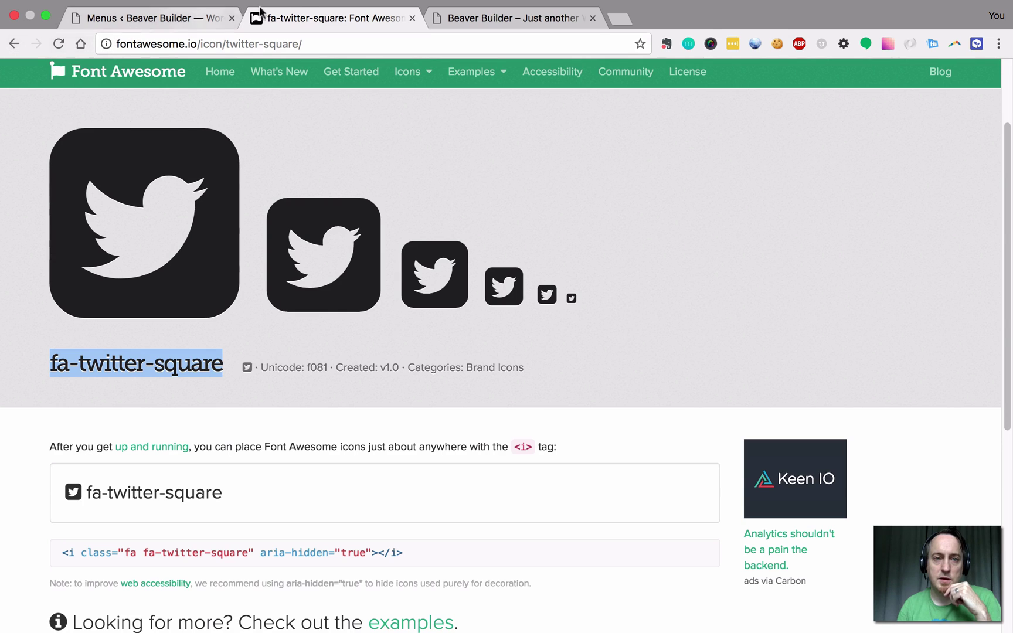
In the Menus tab, strip the admin path from the address to load the site's front page.
click(174, 18)
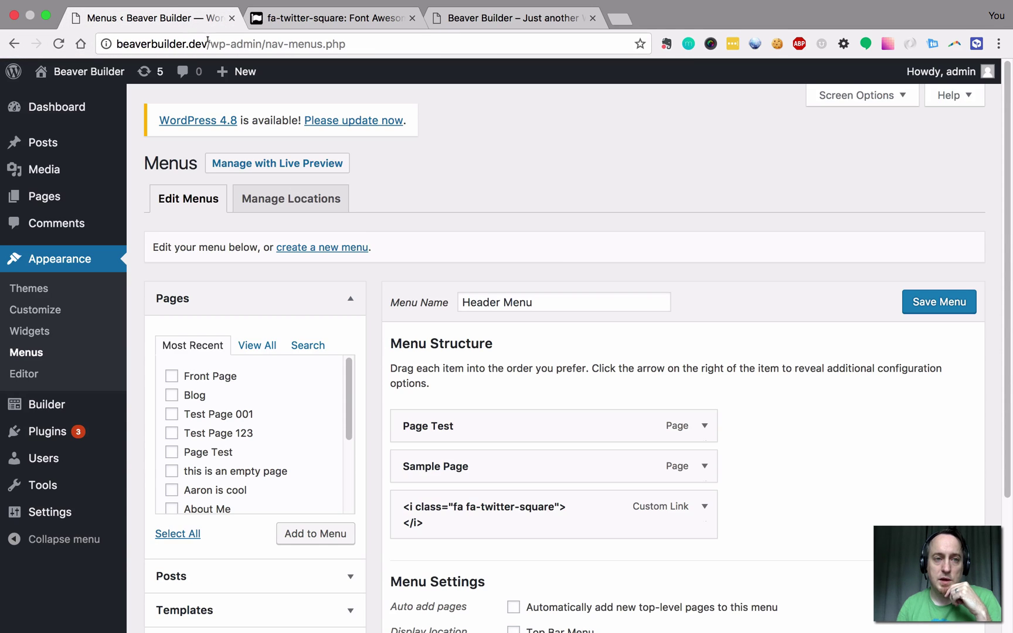
drag(209, 43, 216, 86)
key(BackSpace)
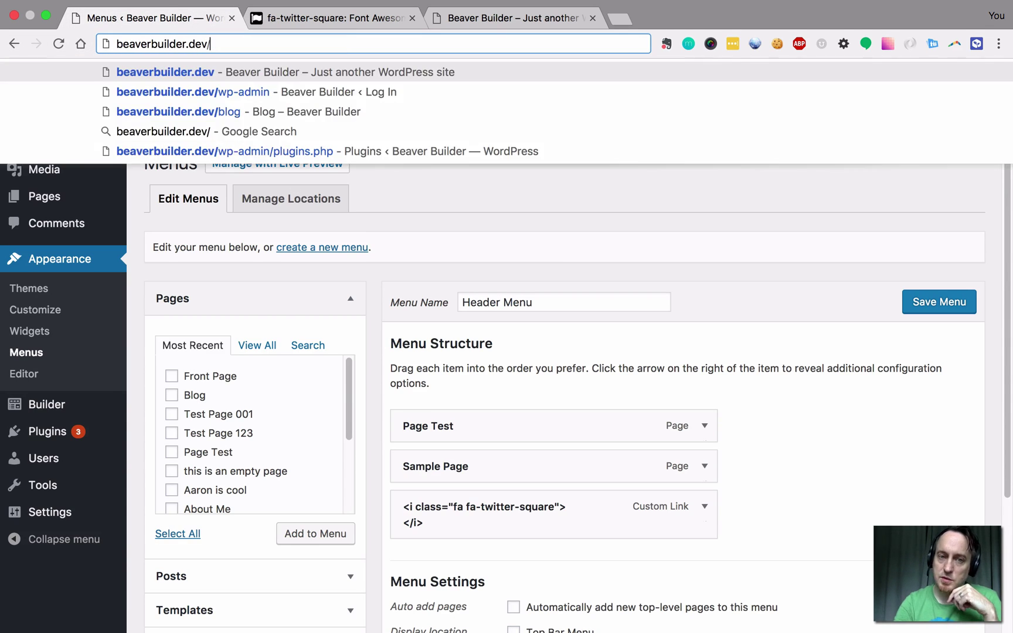
key(Return)
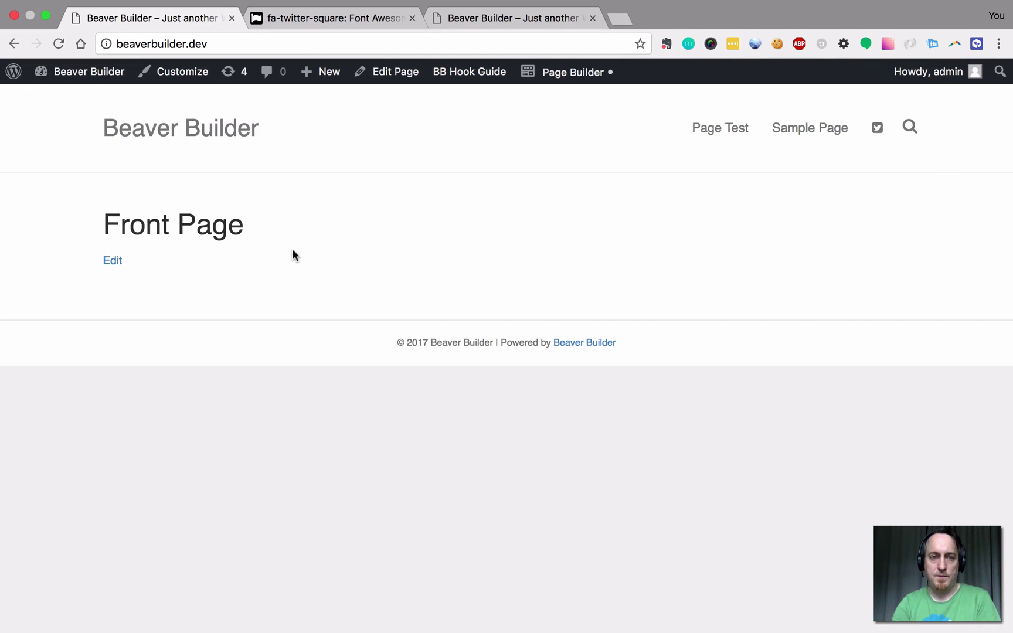
View the front page source and search it for 'awesome' to locate the Font Awesome stylesheet.
key(super+alt+u)
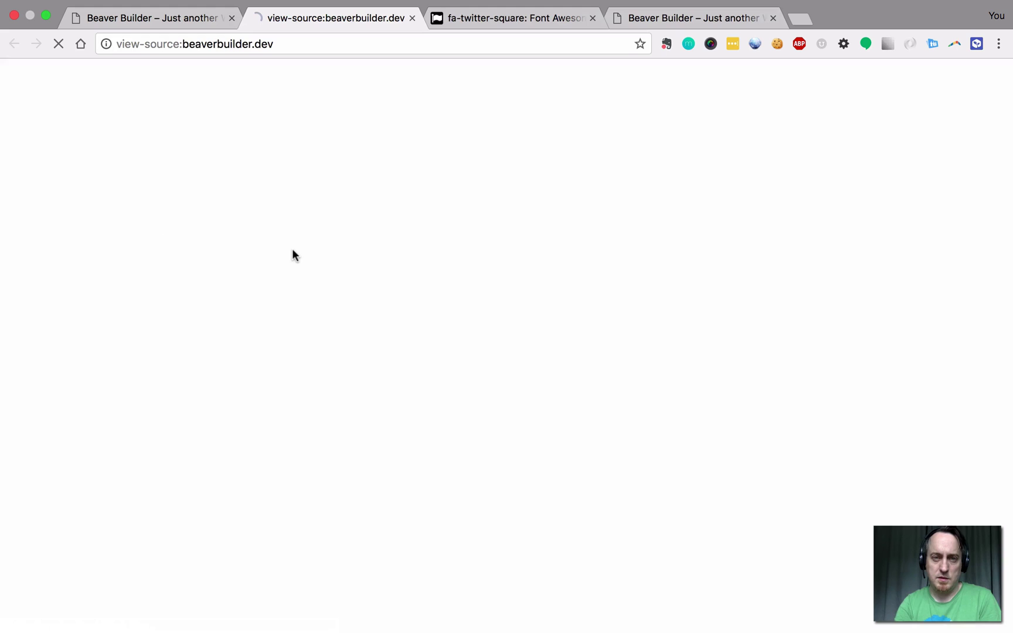
key(super+f)
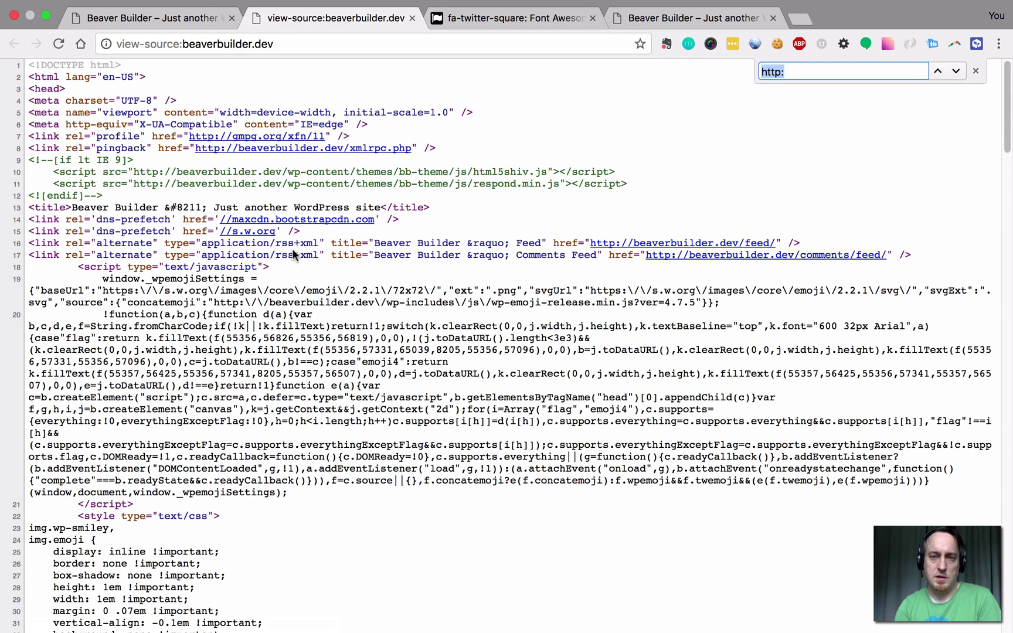
text(font)
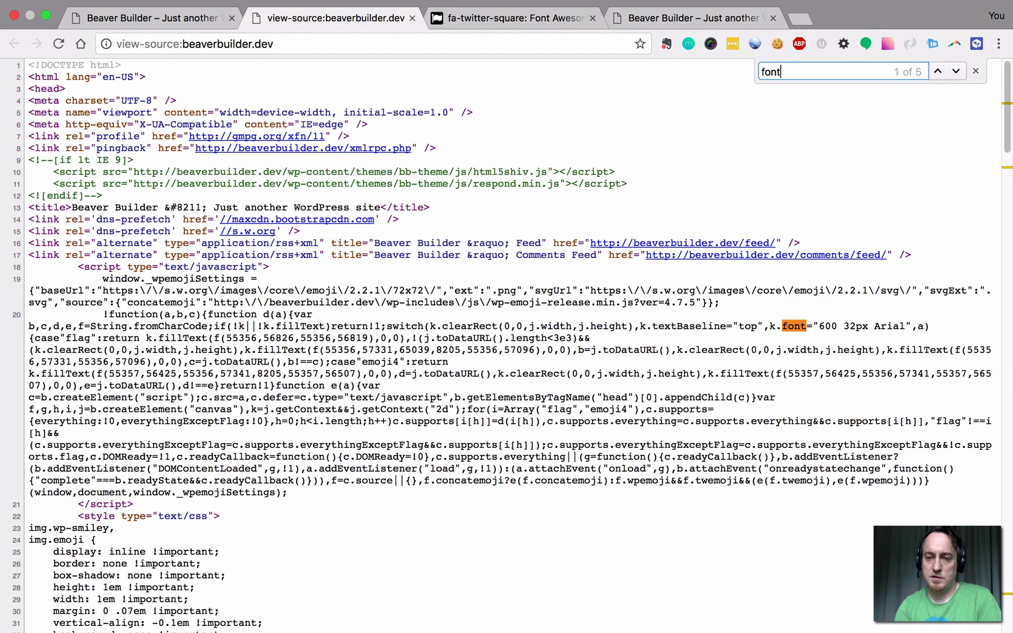
text(awe)
key(super+a)
text(awesome)
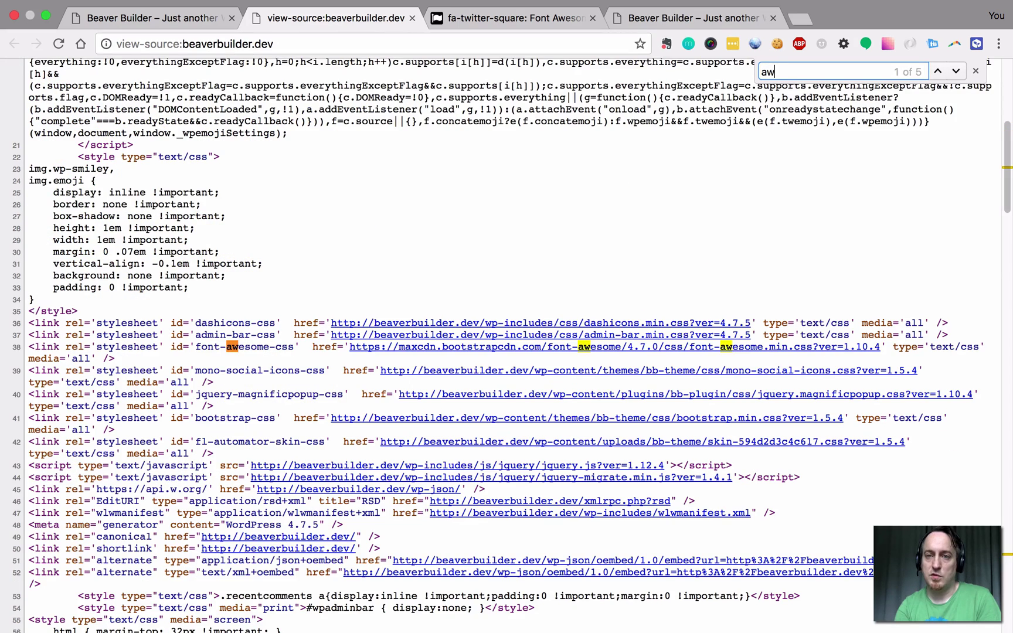